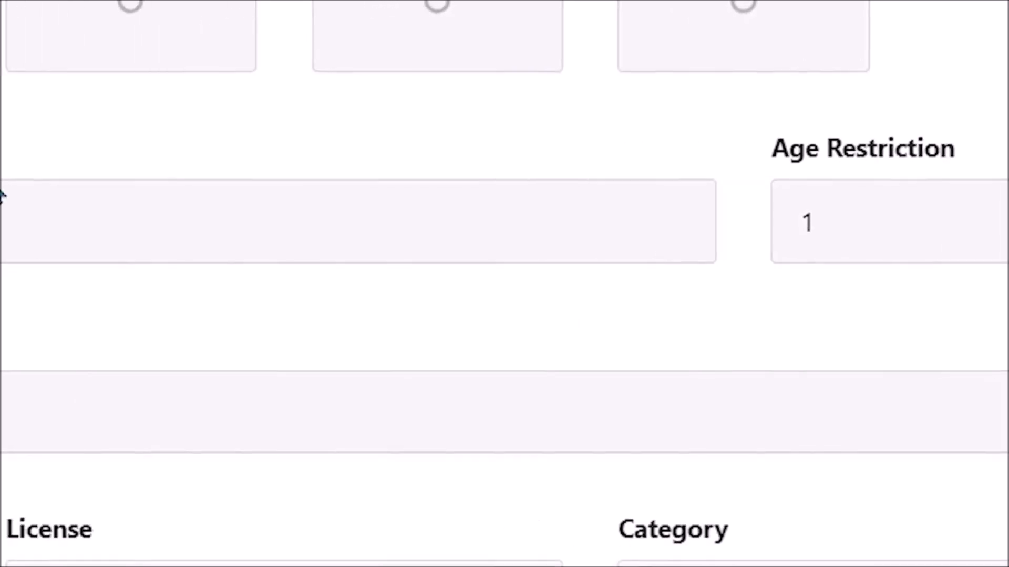
- Review the video's description, access, license, category and tag settings, including the choices for access and license
scroll(619, 172, "down", 1)
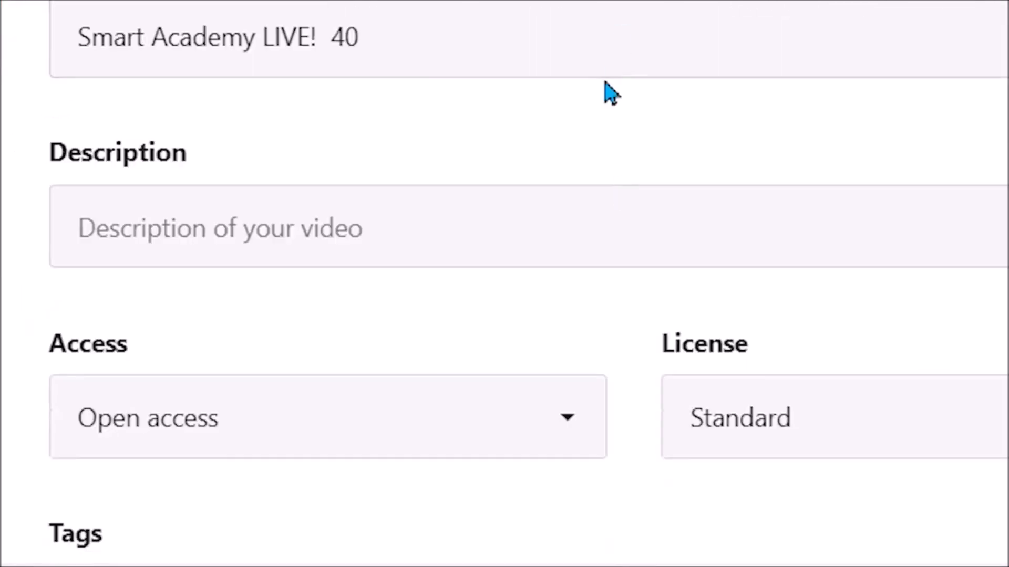
scroll(605, 83, "down", 1)
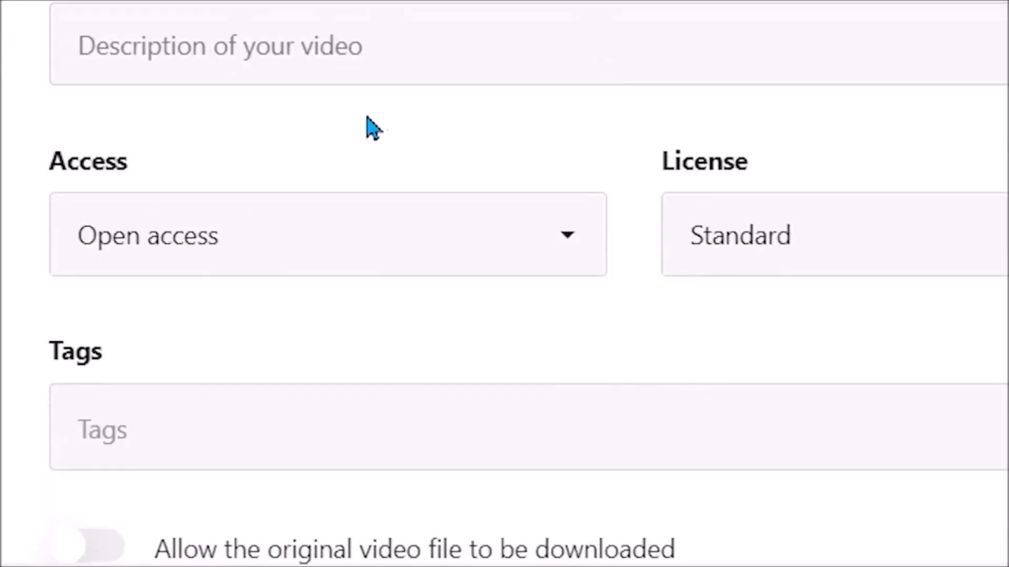
left_click(296, 243)
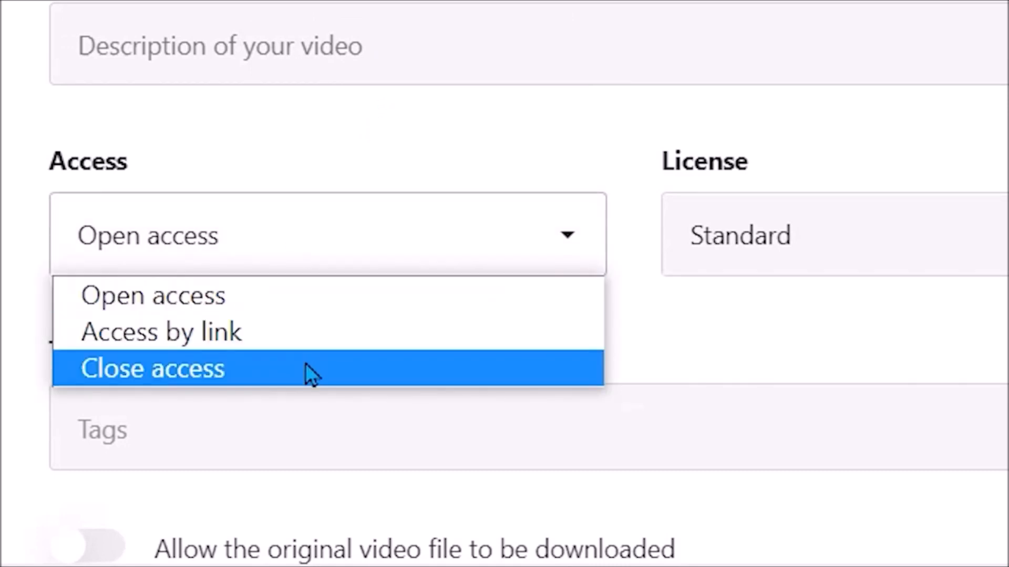
left_click(962, 243)
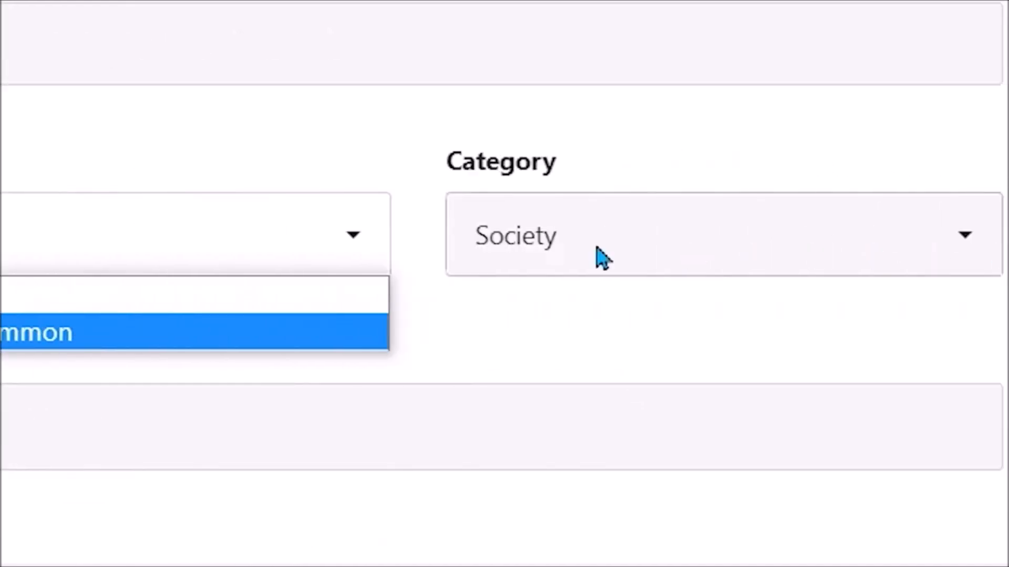
scroll(531, 313, "down", 3)
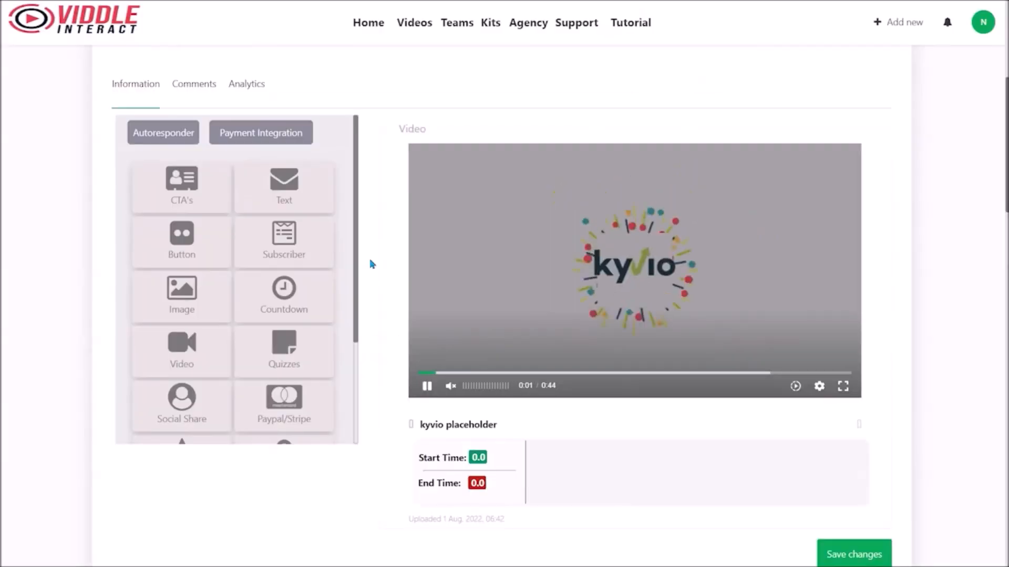
- Pause playback of the kyvio placeholder video in the editor
left_click(425, 387)
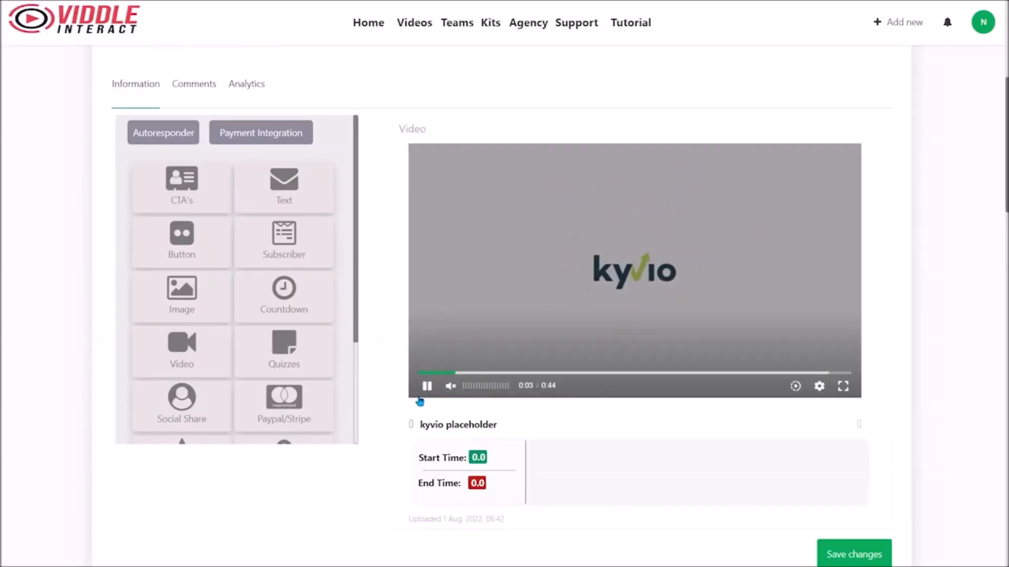
scroll(368, 336, "up", 1)
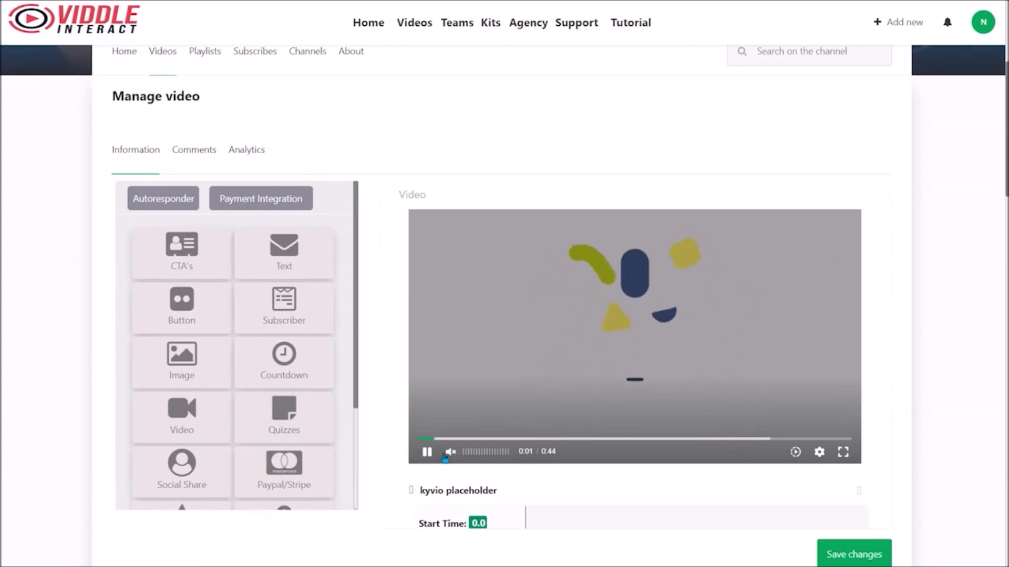
left_click(427, 452)
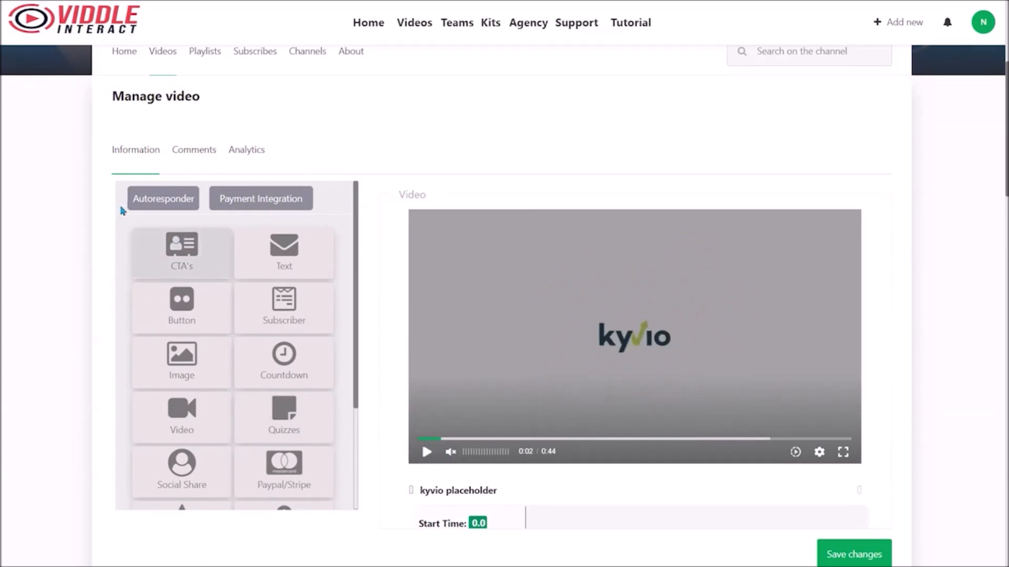
- Look through the autoresponder account options and the payment integration options
left_click(150, 200)
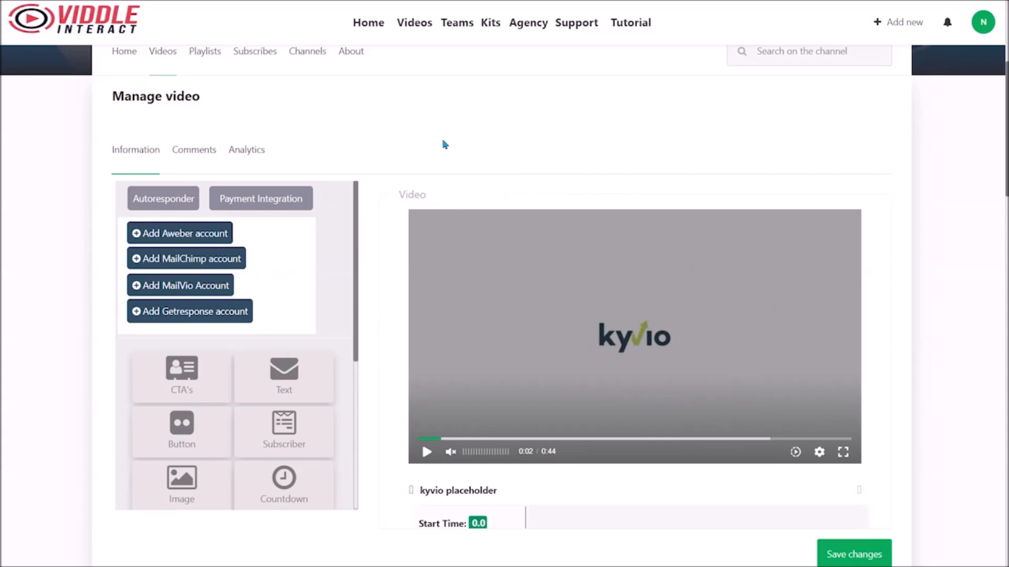
left_click(259, 202)
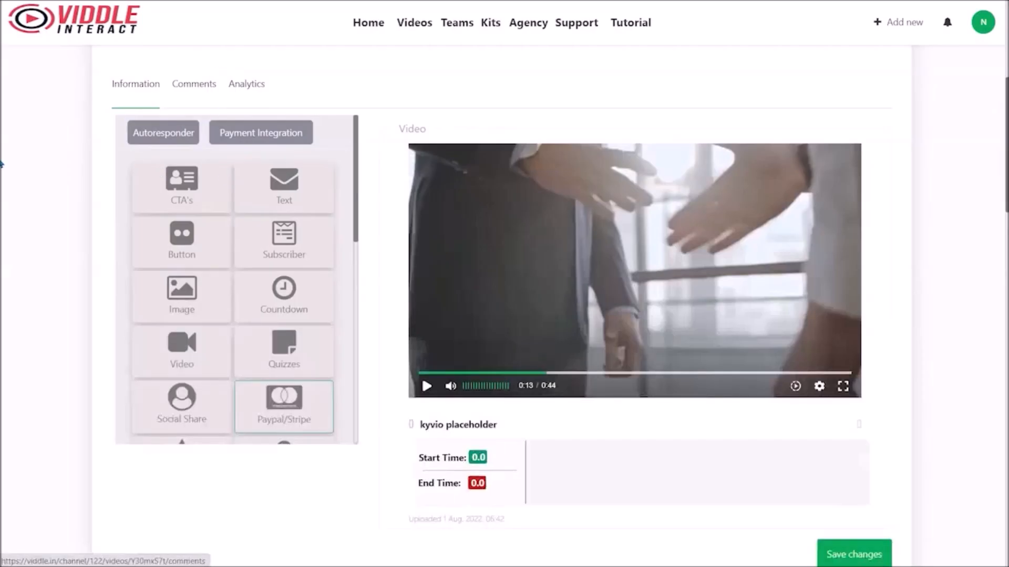
- Add the Take Action! call-to-action template to the video and change its text to "Sign Up Now"
scroll(288, 218, "down", 5)
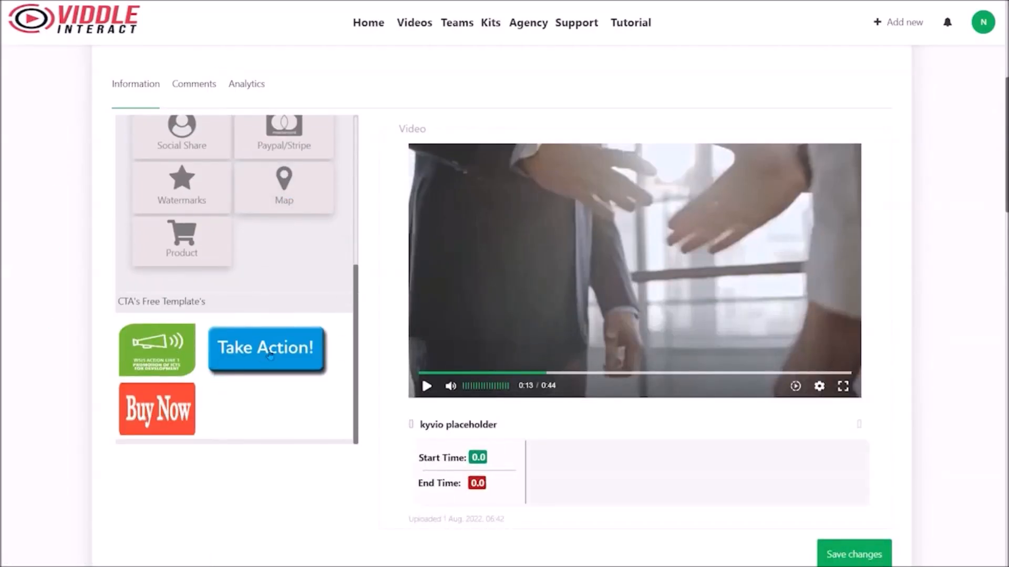
left_click_drag(269, 356, 635, 285)
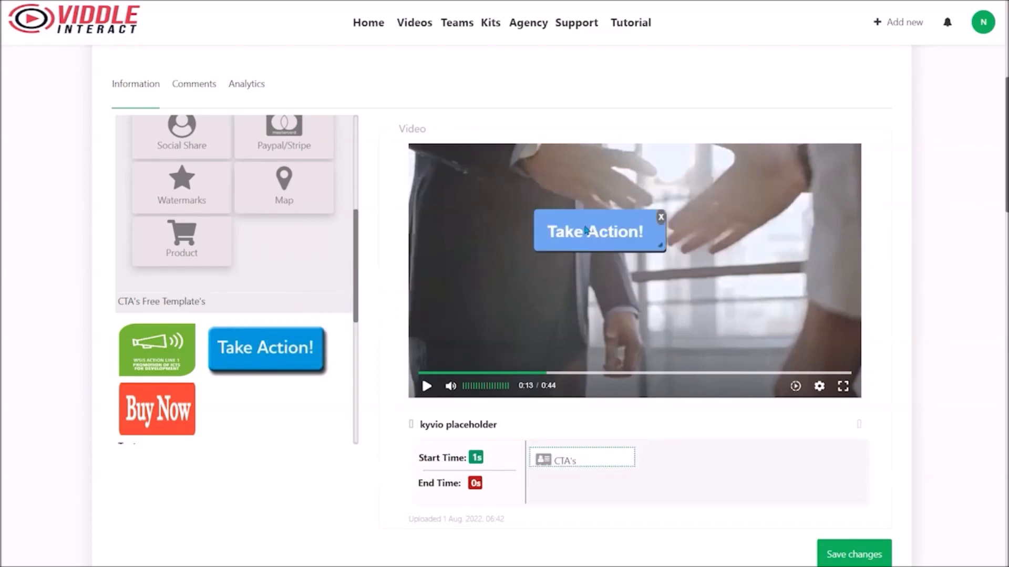
scroll(294, 340, "down", 4)
left_click_drag(222, 288, 2, 242)
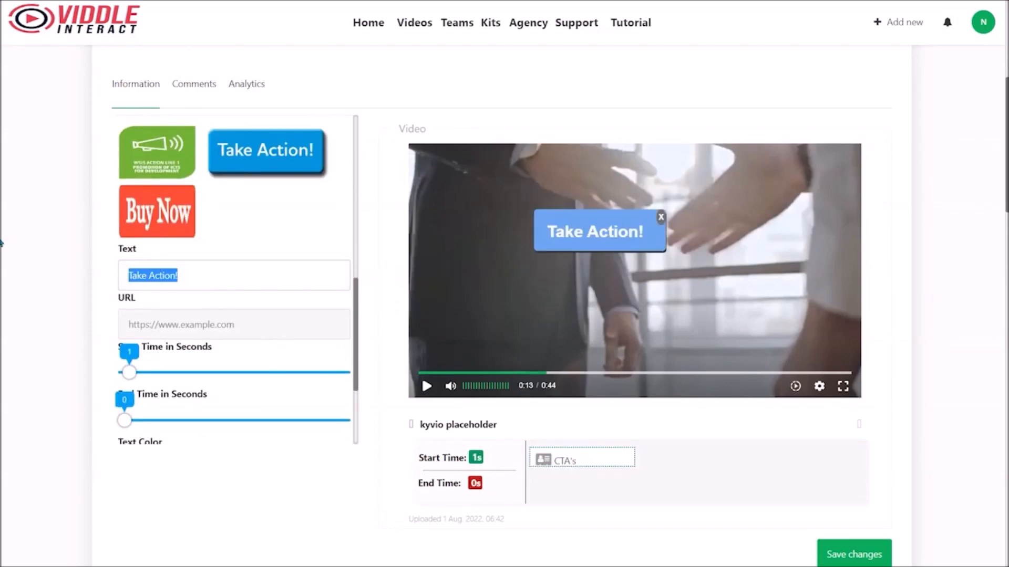
type("BUy")
key("BackSpace")
key("BackSpace")
type("uy Now")
key("ctrl+a")
key("BackSpace")
type("Sign Up Now")
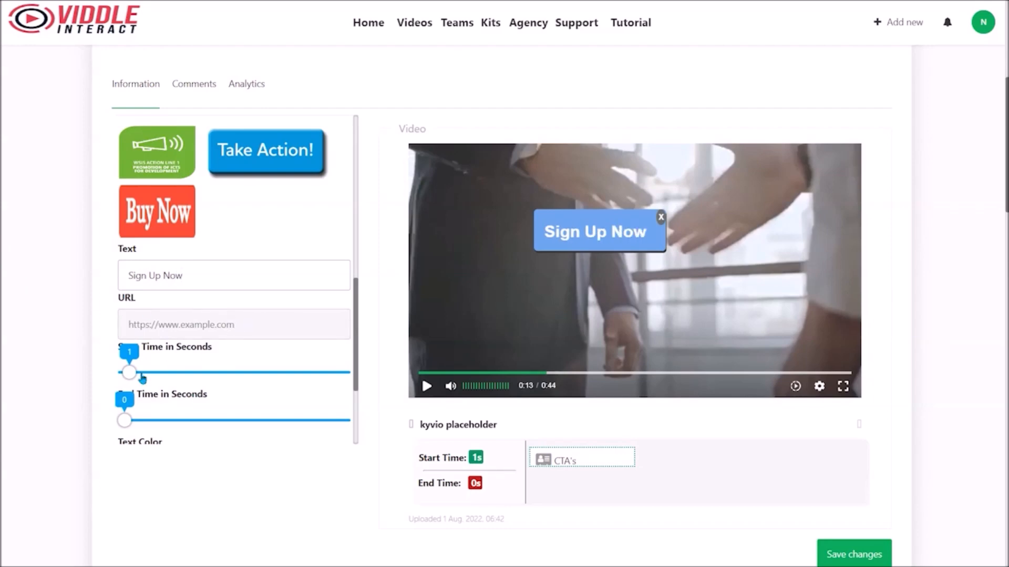
- Set the call to action's start time to 10 seconds and its end time to 17 seconds
left_click_drag(131, 375, 176, 374)
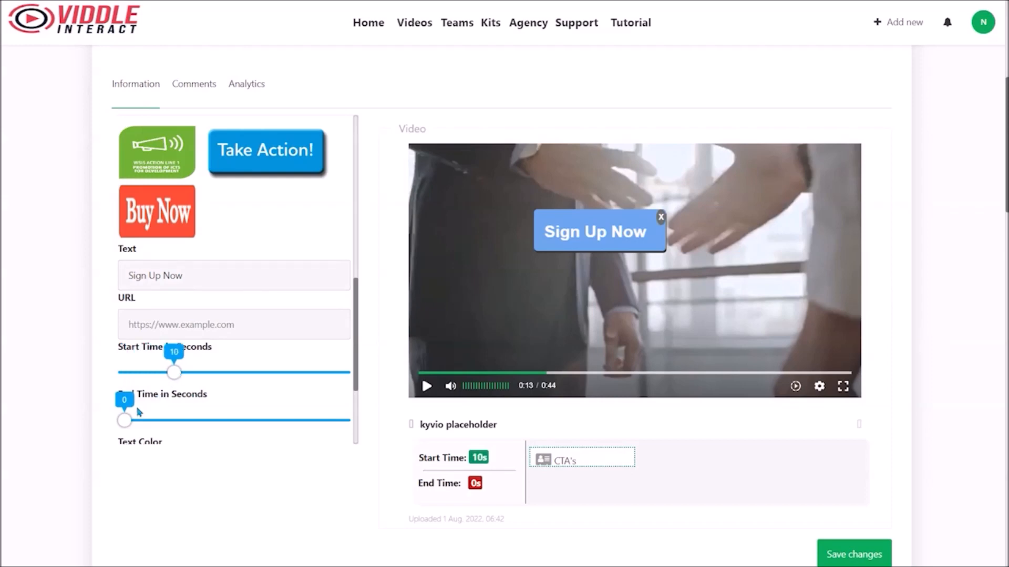
left_click_drag(124, 421, 208, 418)
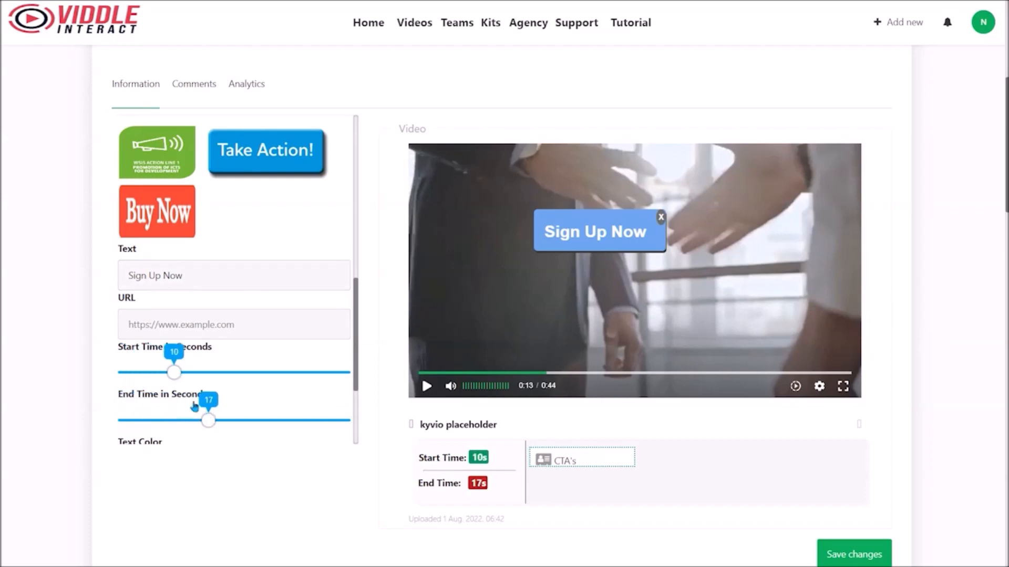
scroll(275, 409, "down", 3)
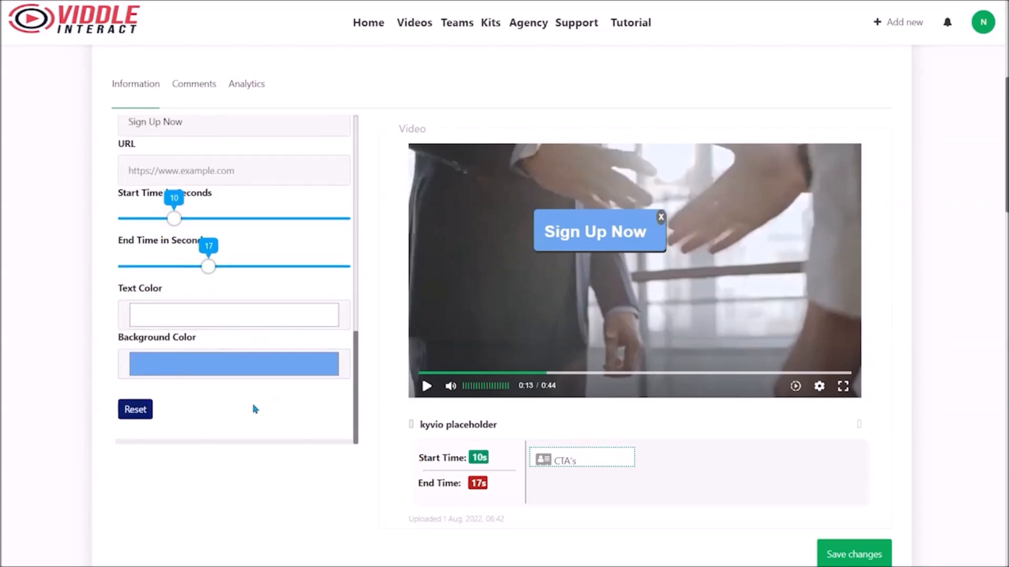
scroll(179, 366, "down", 2)
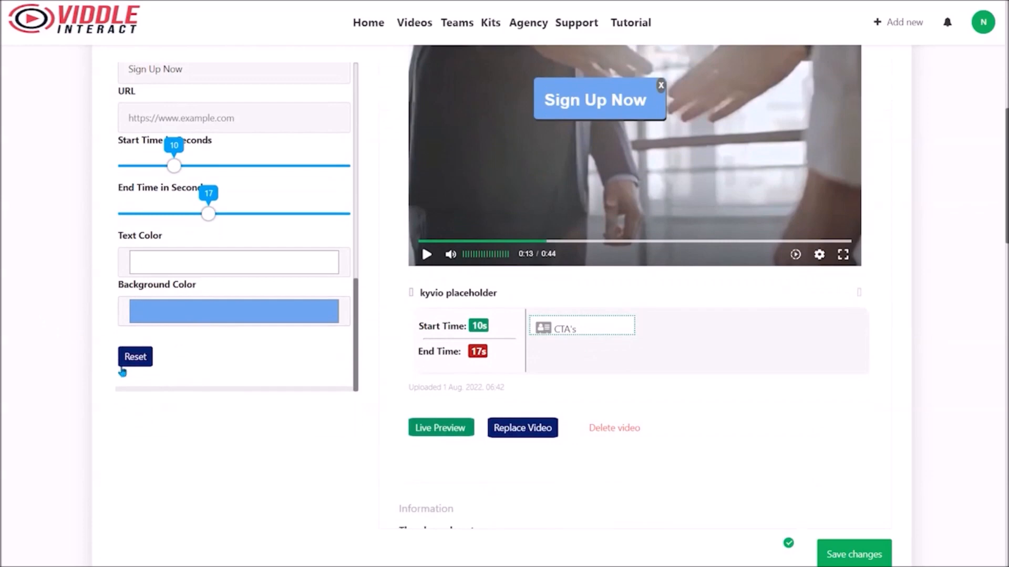
- Look through the available text templates for the video
scroll(221, 284, "up", 5)
scroll(589, 386, "up", 5)
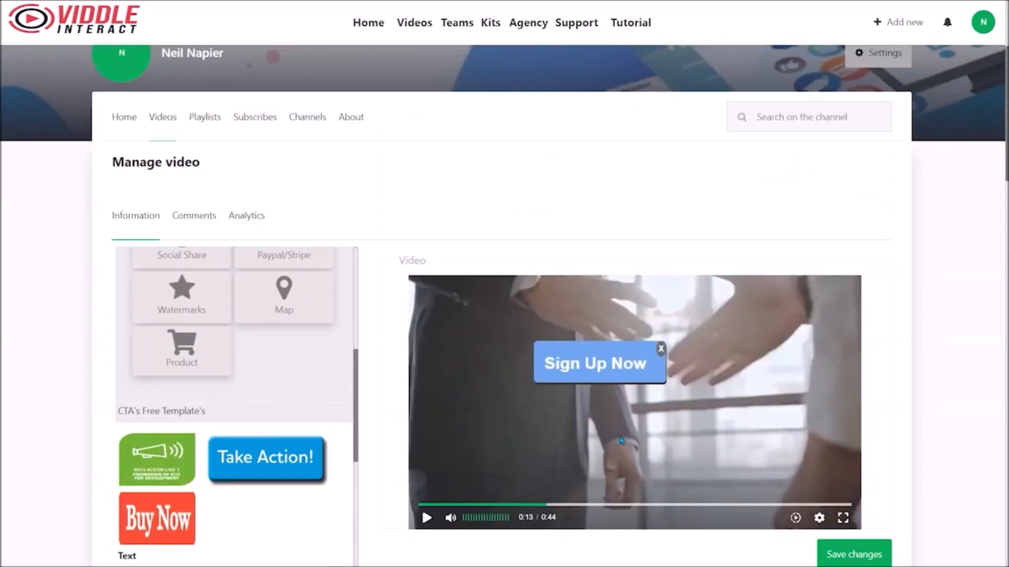
scroll(336, 436, "up", 5)
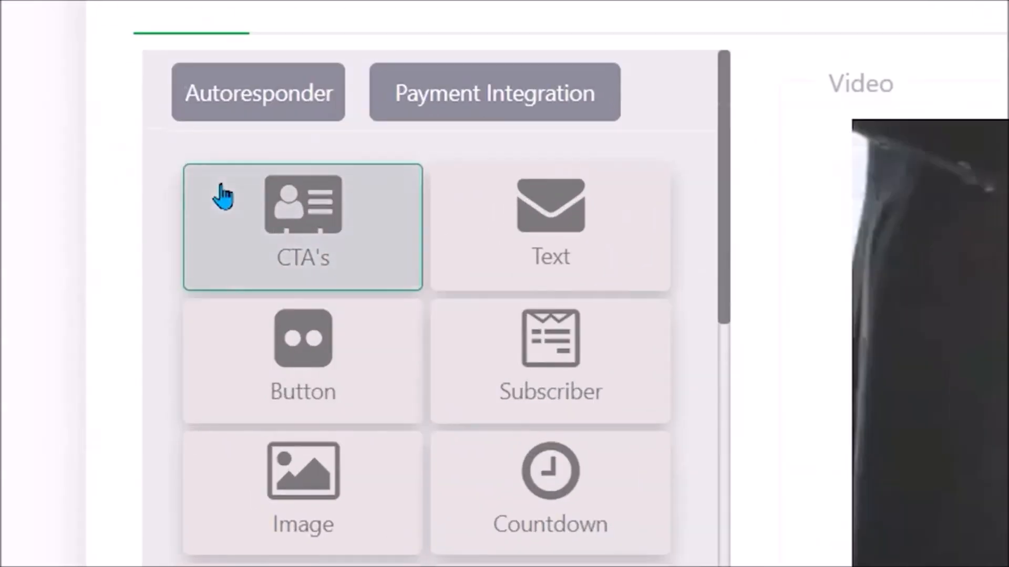
left_click(562, 259)
scroll(574, 364, "down", 10)
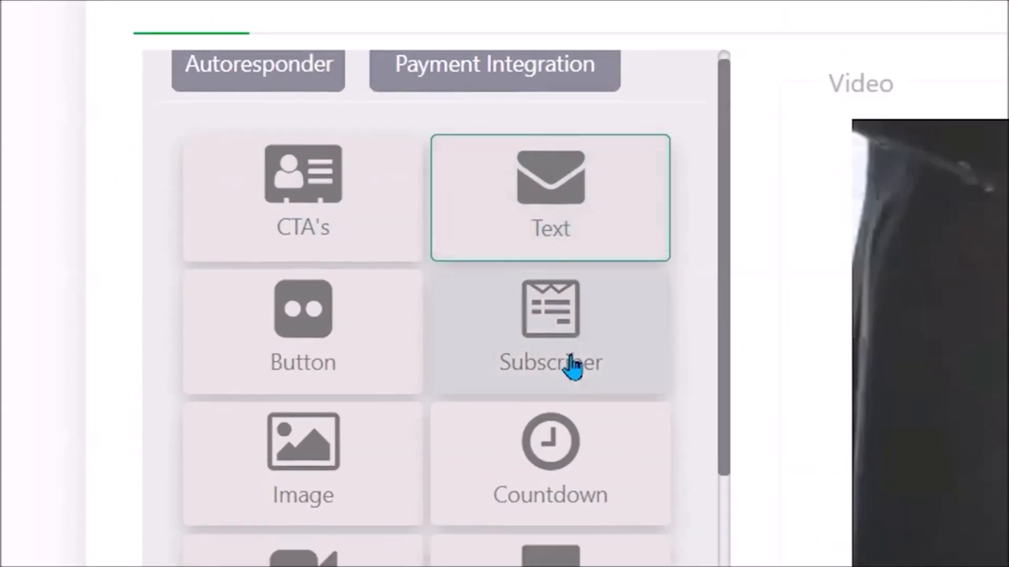
scroll(551, 467, "down", 8)
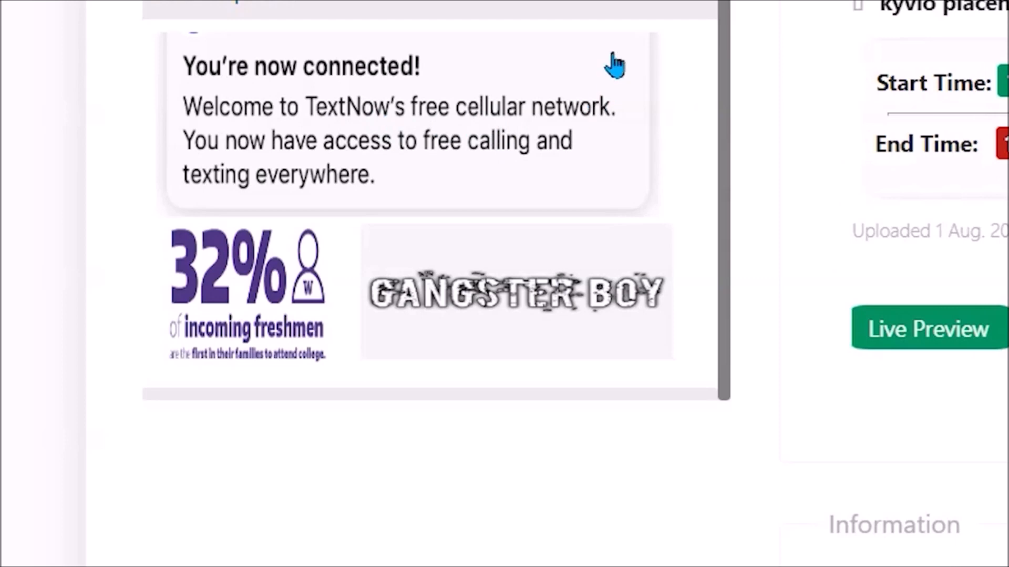
- Add the red Submit button template to the video
scroll(378, 209, "up", 10)
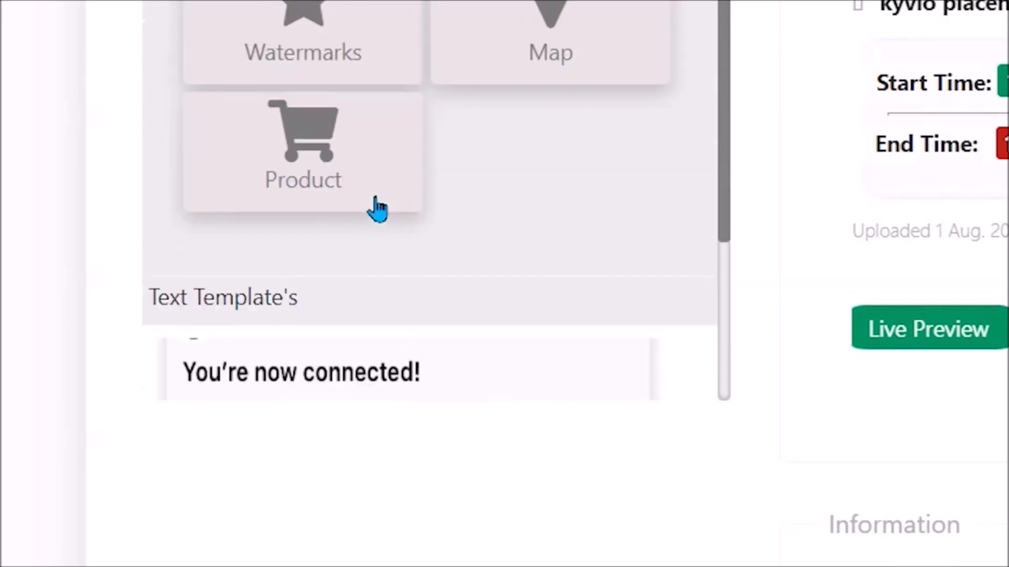
scroll(425, 210, "up", 3)
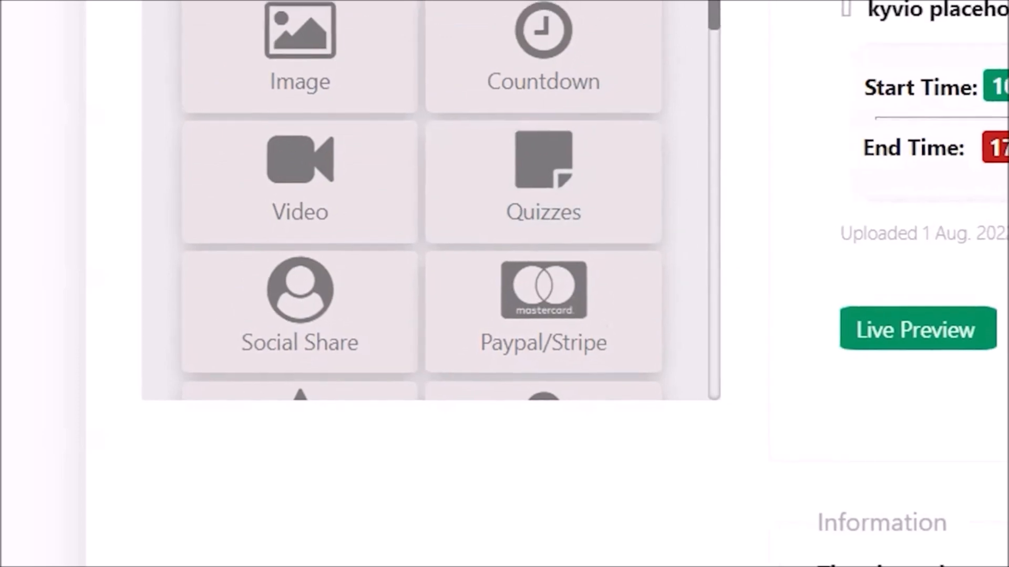
scroll(425, 210, "down", 5)
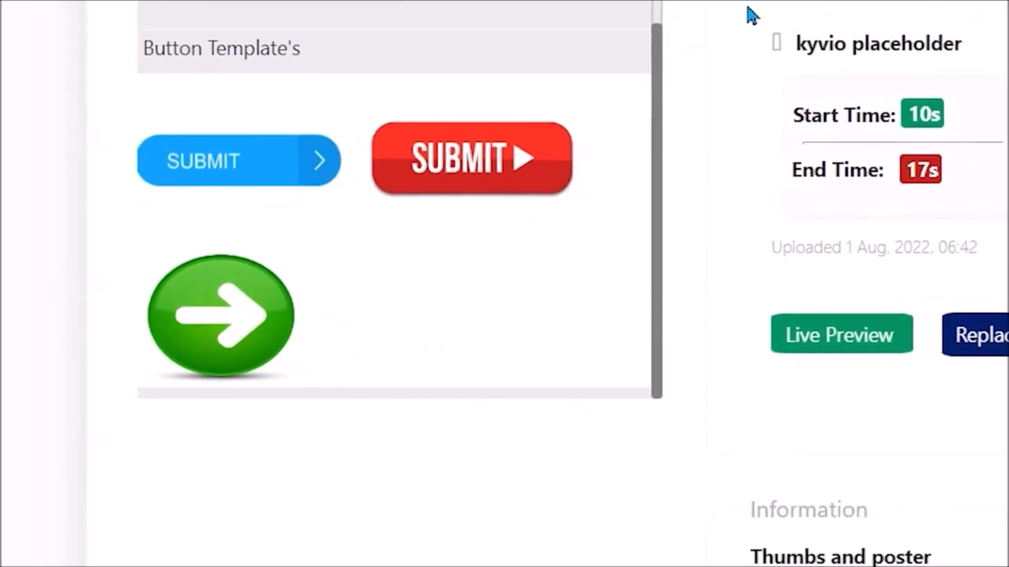
left_click(393, 188)
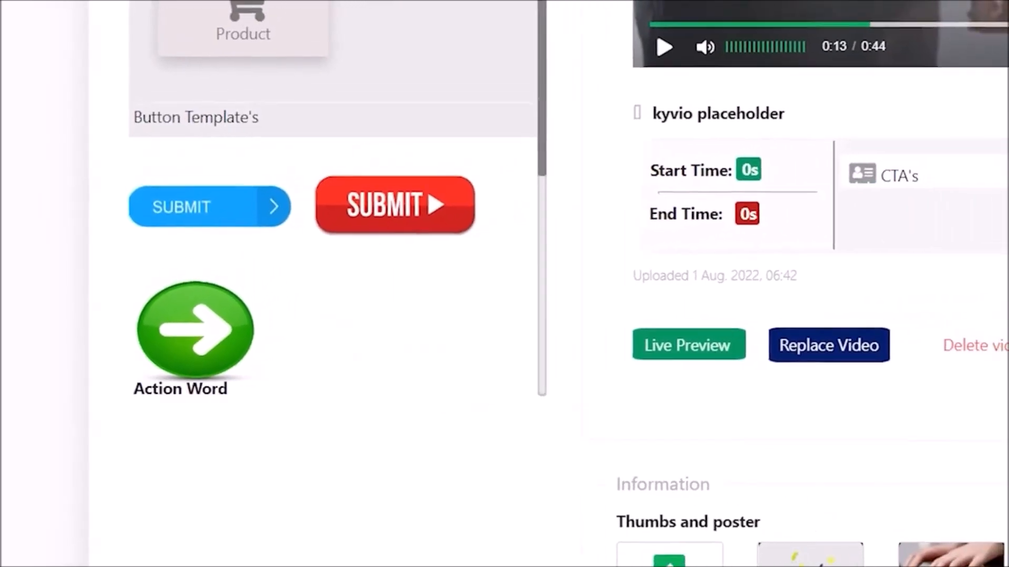
scroll(973, 68, "up", 5)
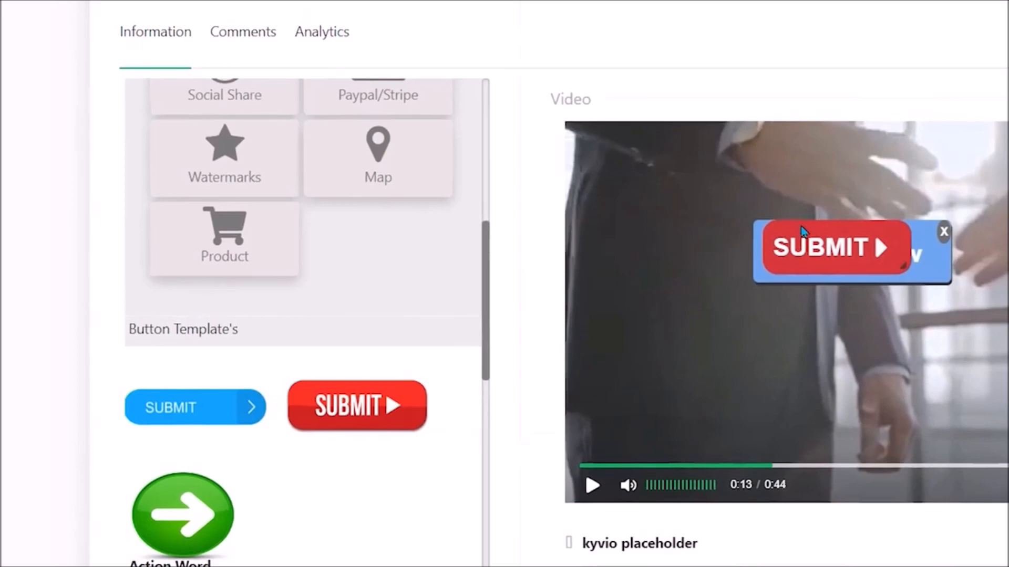
- Remove the Sign Up Now call to action from the video frame and place the red Submit button near its centre
left_click_drag(814, 250, 1008, 331)
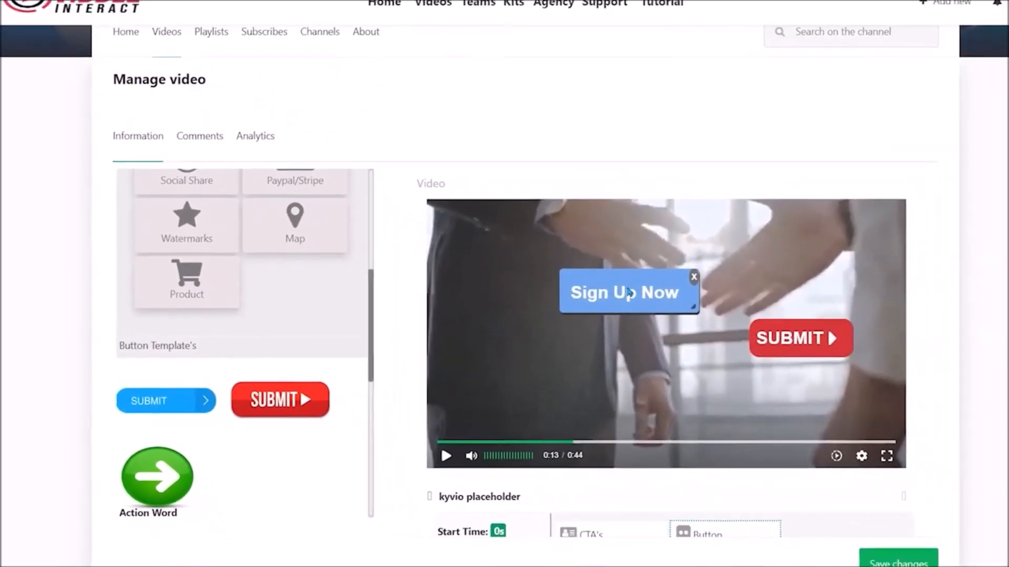
left_click_drag(685, 292, 574, 289)
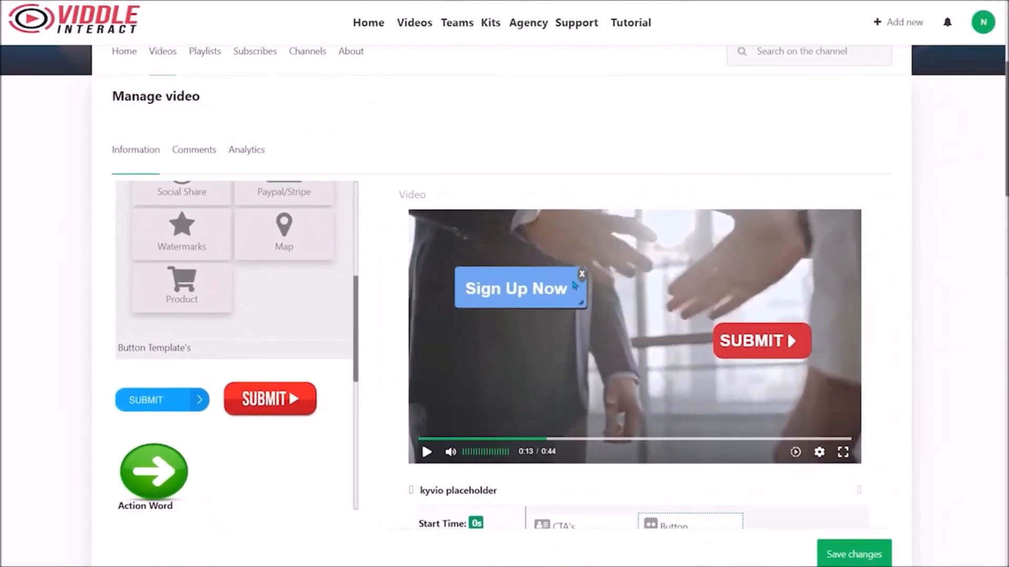
left_click(582, 273)
left_click_drag(778, 349, 664, 327)
- Change the red button's action word to "Go"
scroll(205, 385, "down", 4)
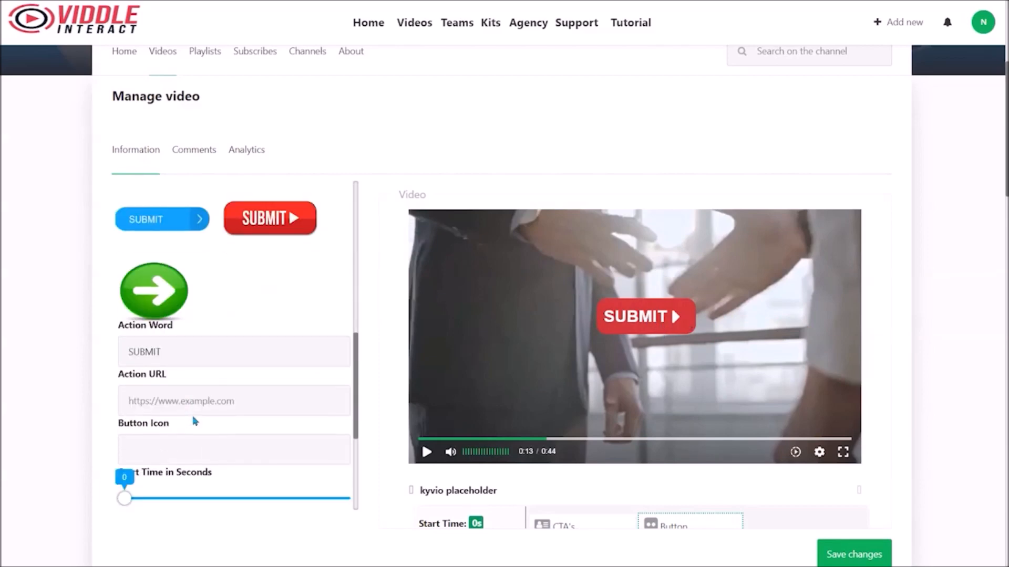
left_click_drag(222, 342, 72, 345)
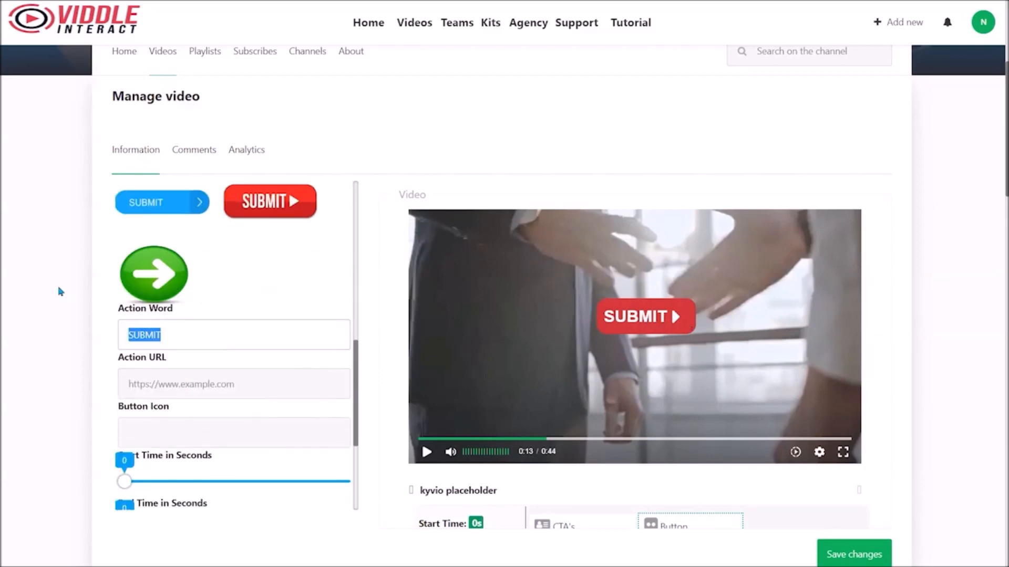
type("Go")
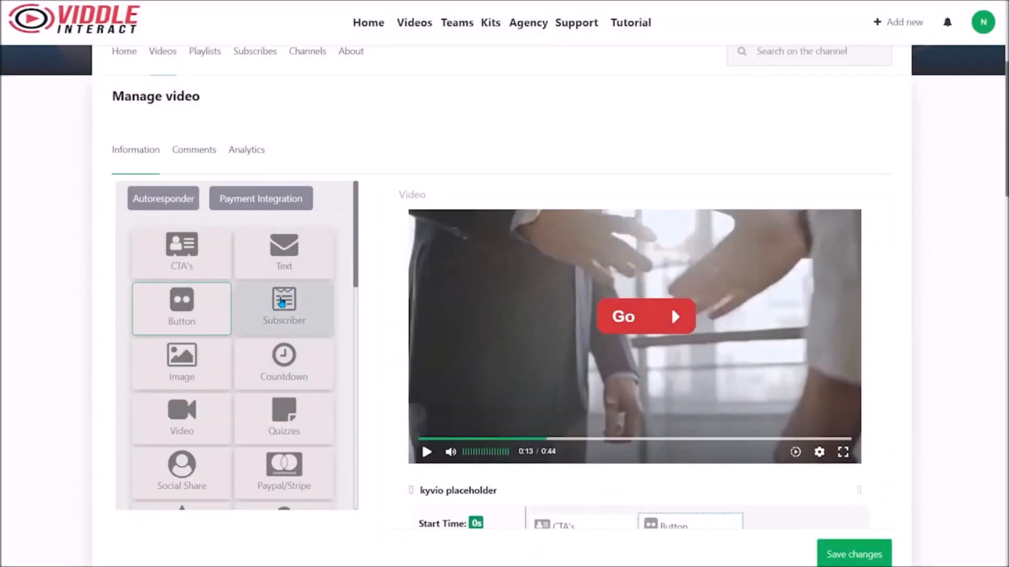
- Add the Contest Entry Form subscriber template in the upper right of the video frame and move the Go button to the upper left
left_click_drag(281, 303, 489, 275)
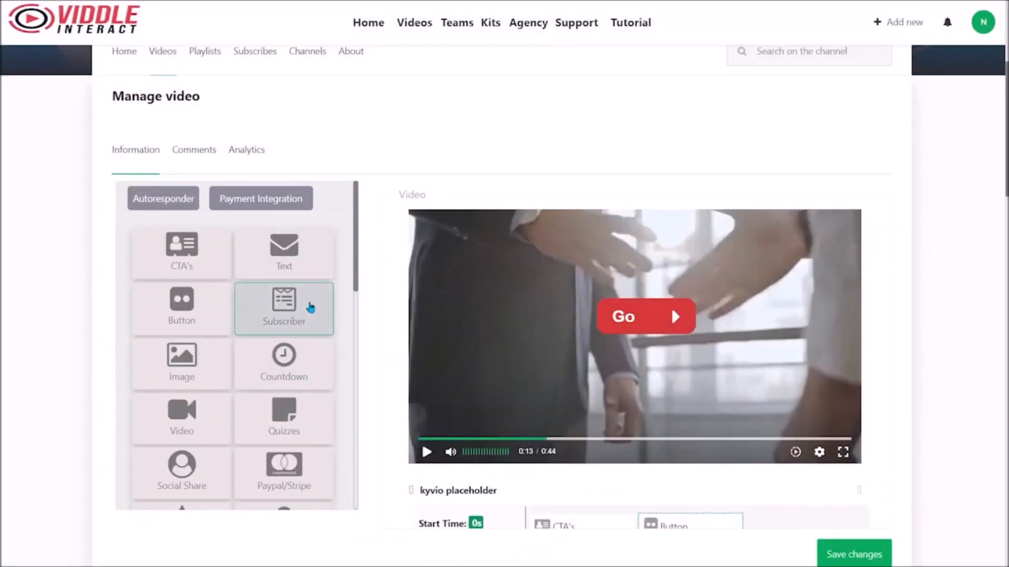
scroll(217, 321, "down", 10)
scroll(217, 321, "up", 2)
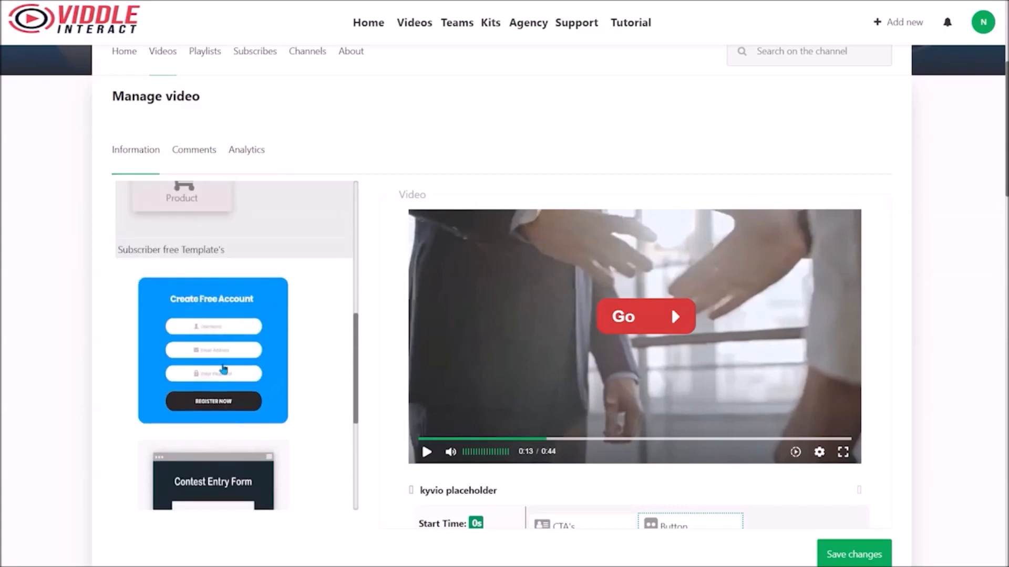
scroll(223, 369, "down", 3)
left_click_drag(232, 348, 545, 369)
left_click_drag(632, 335, 506, 276)
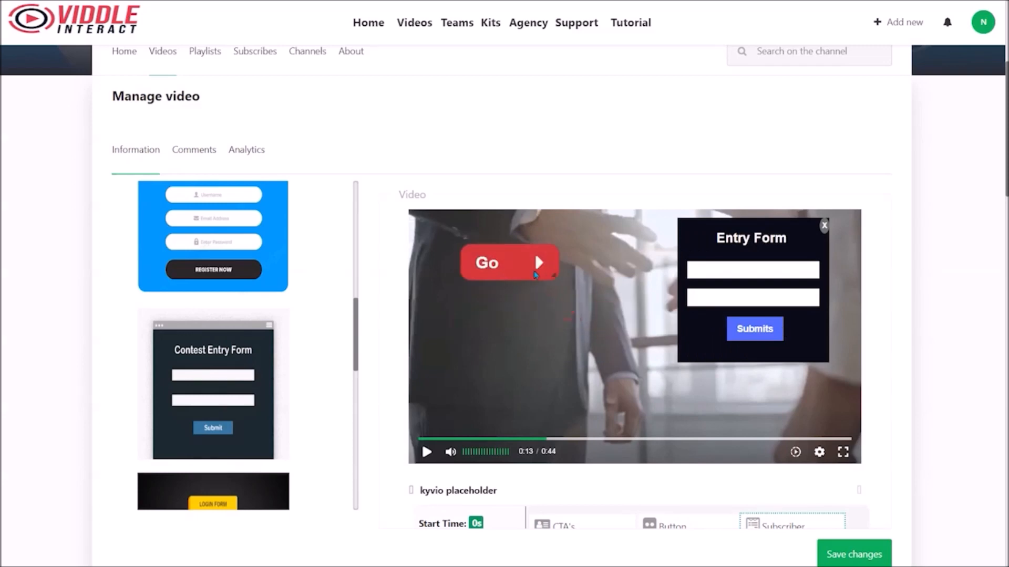
- Change the entry form's header text to "Enter Now!"
left_click(725, 293)
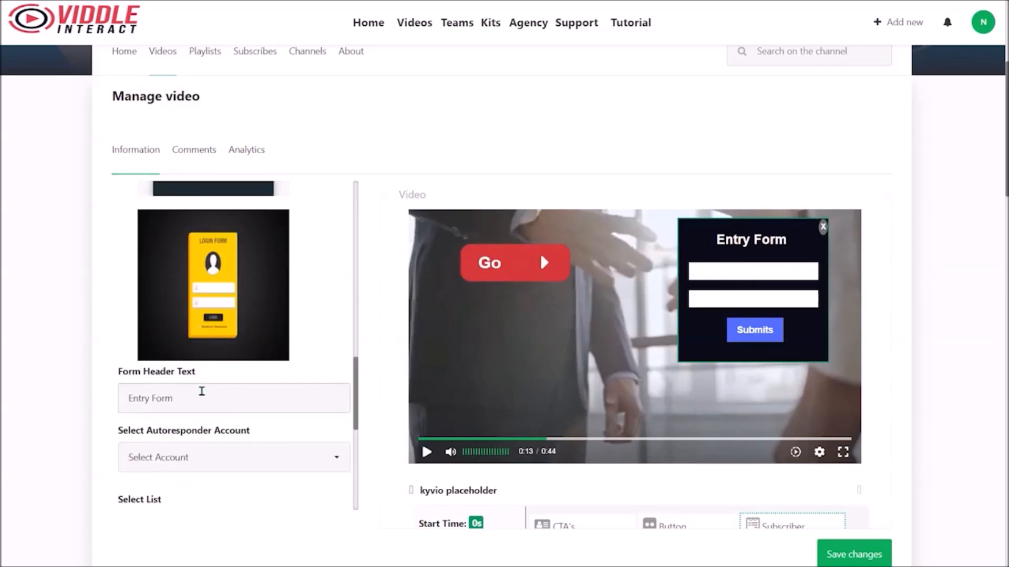
left_click_drag(200, 394, 109, 393)
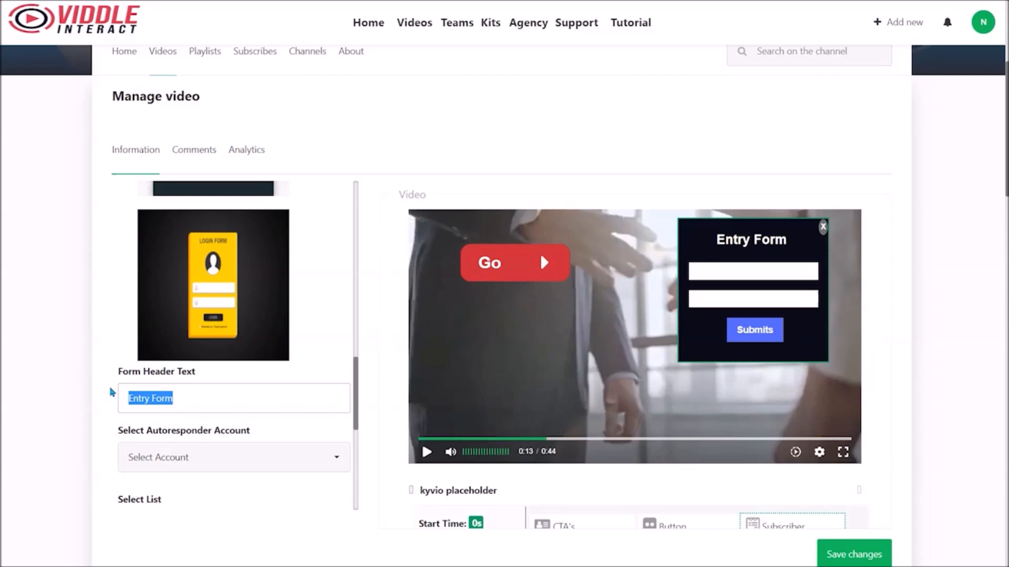
type("ENter")
key("BackSpace")
key("BackSpace")
key("BackSpace")
key("BackSpace")
type("nter Now!~")
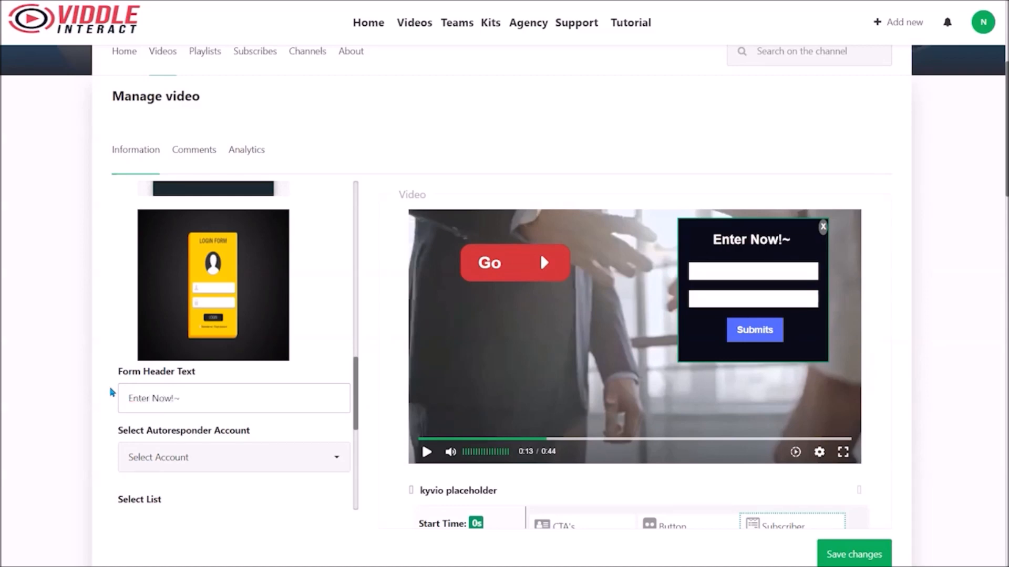
key("BackSpace")
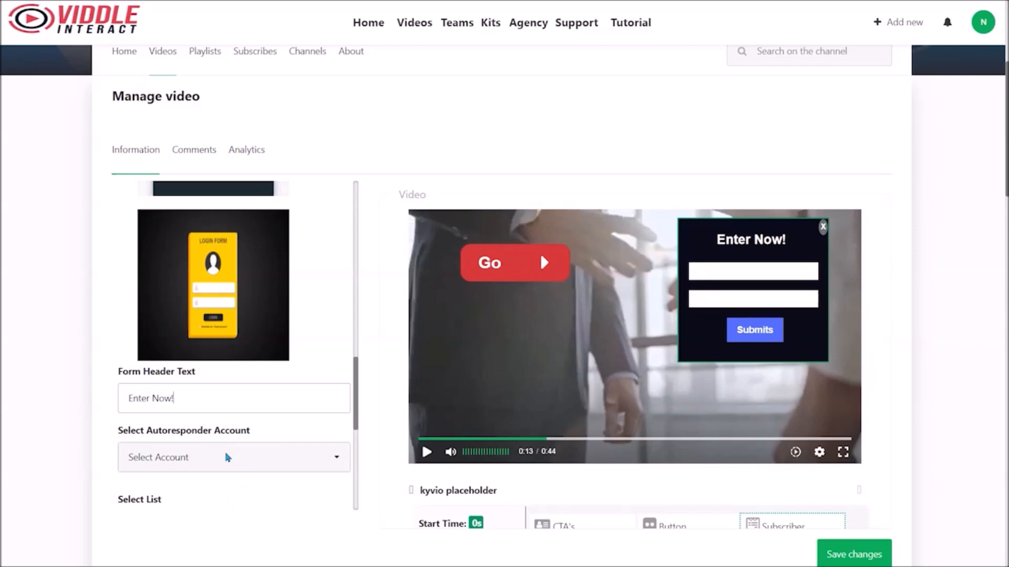
- Examine the entry form's autoresponder account, list, submit text and timing settings
scroll(228, 457, "down", 1)
left_click(248, 389)
left_click(248, 394)
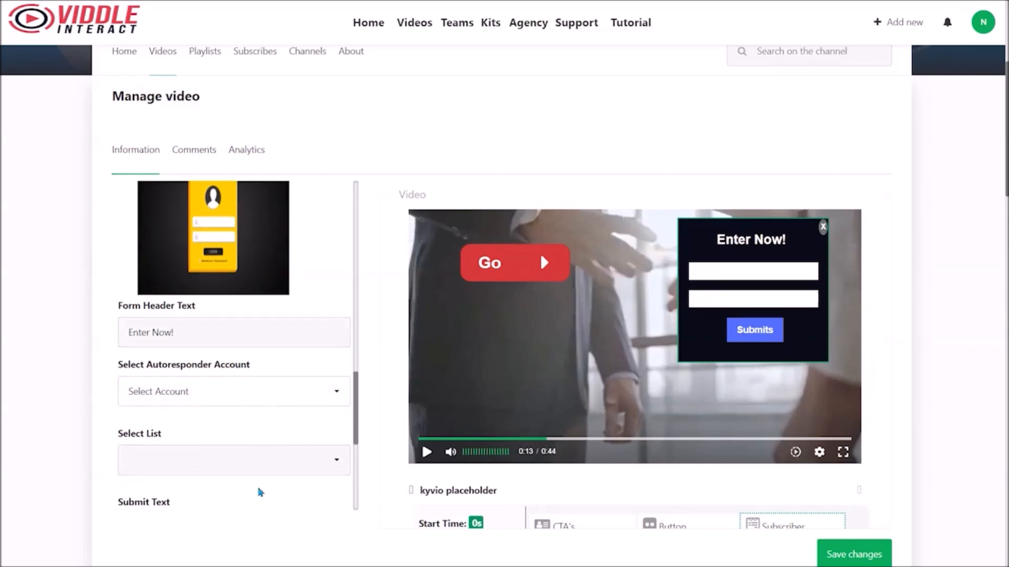
left_click(221, 461)
left_click(206, 472)
scroll(206, 472, "down", 1)
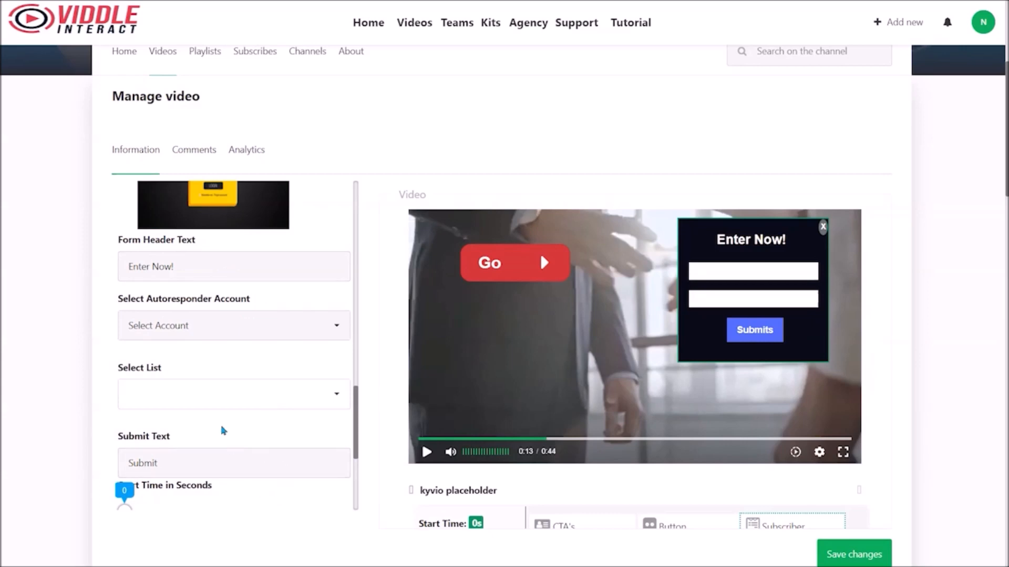
scroll(224, 431, "down", 3)
scroll(245, 416, "down", 1)
scroll(218, 466, "up", 10)
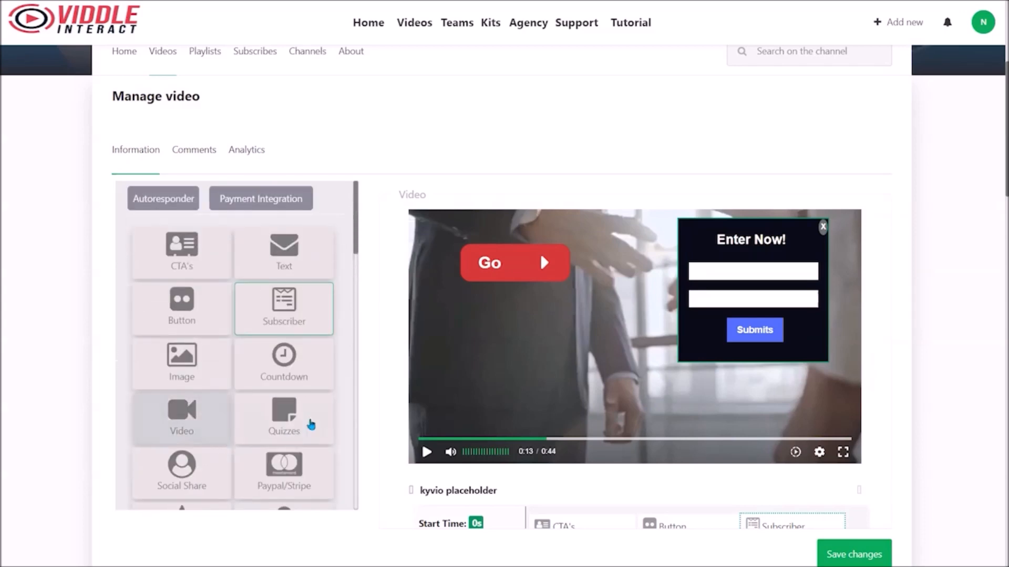
- Look through the image, countdown and video overlay elements and the image templates on offer
left_click(193, 368)
scroll(195, 432, "down", 1)
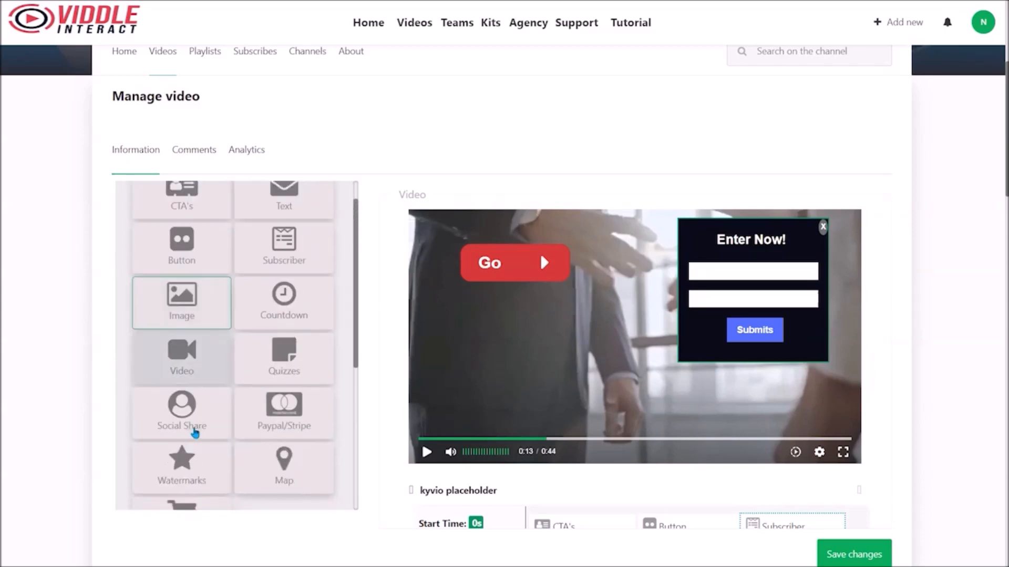
scroll(194, 432, "down", 5)
scroll(117, 486, "down", 5)
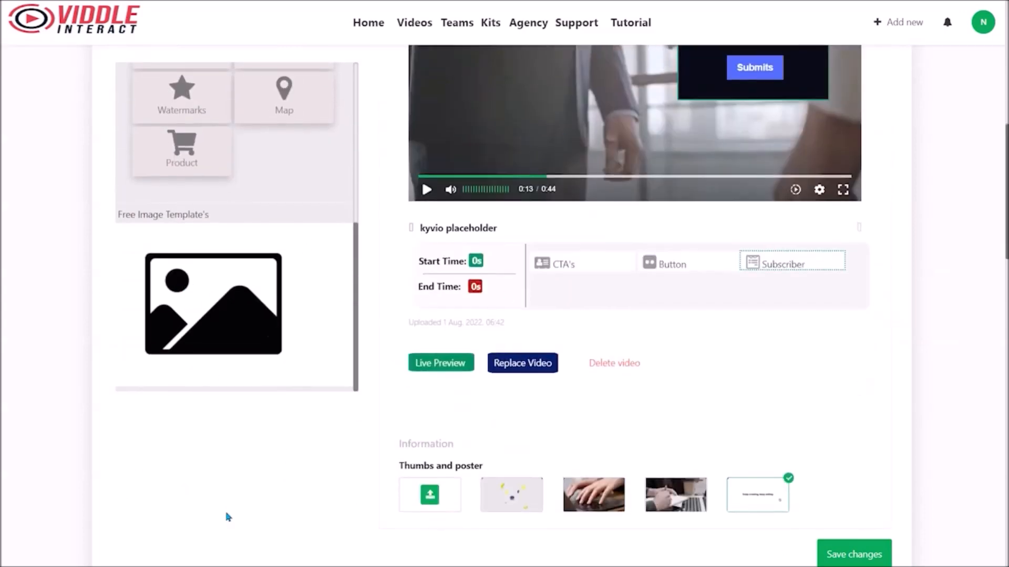
scroll(227, 518, "up", 6)
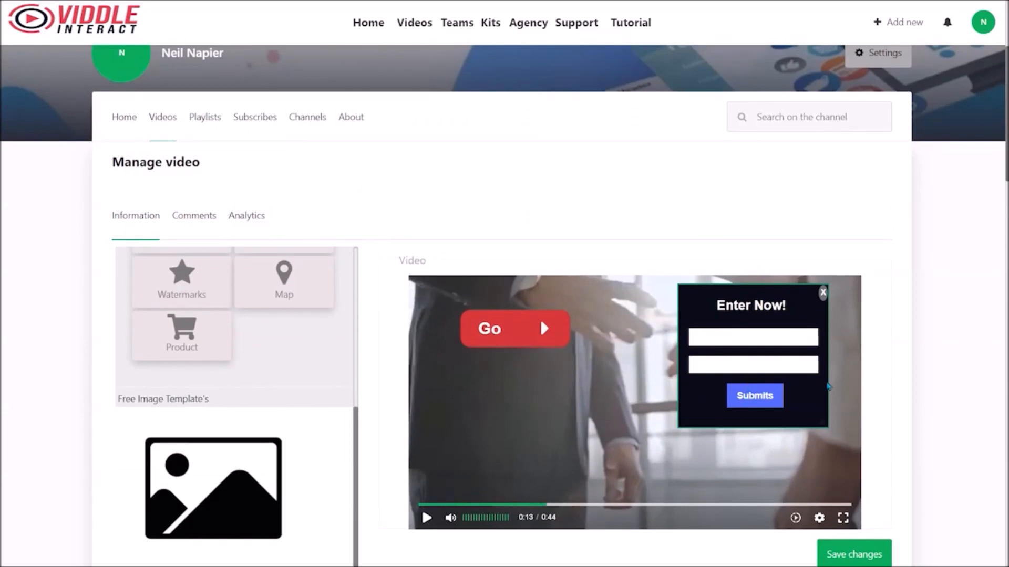
scroll(319, 435, "up", 3)
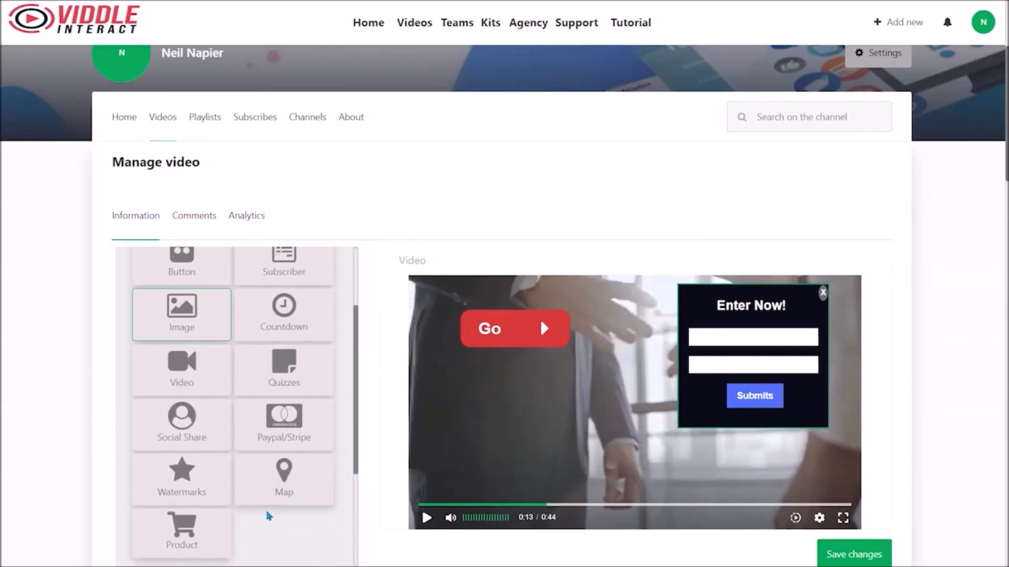
left_click(293, 322)
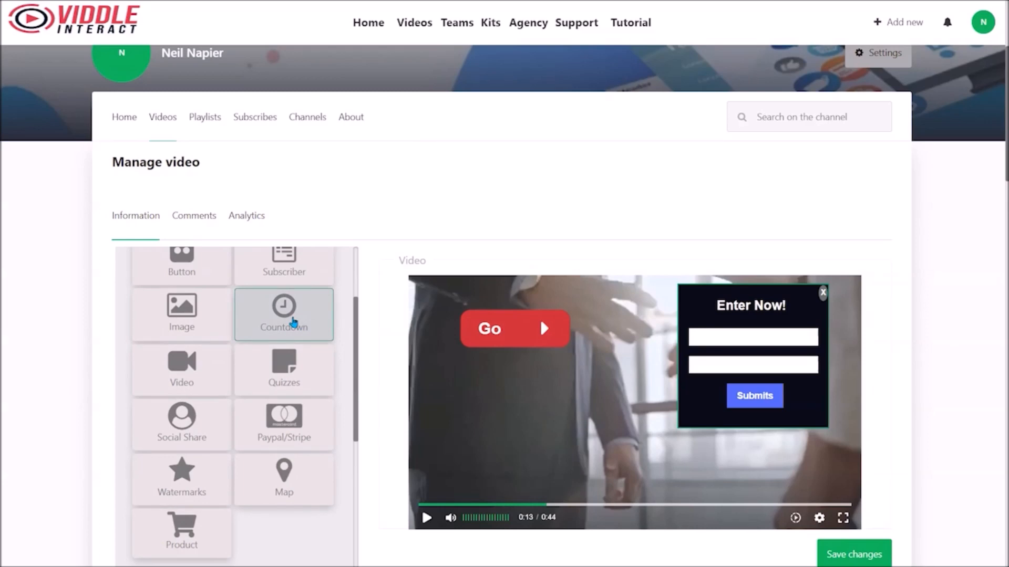
left_click(167, 375)
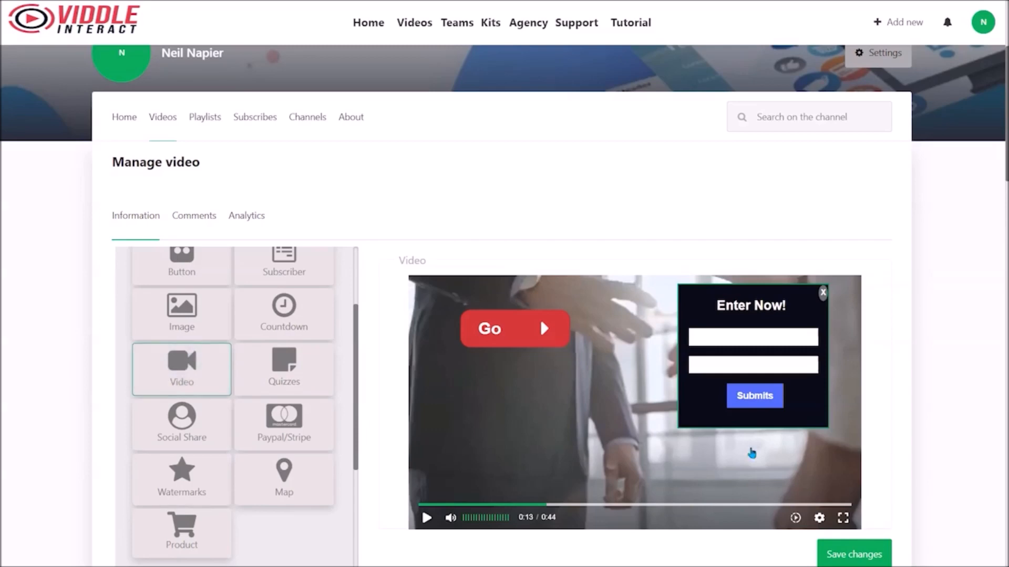
scroll(365, 479, "down", 3)
scroll(313, 462, "up", 5)
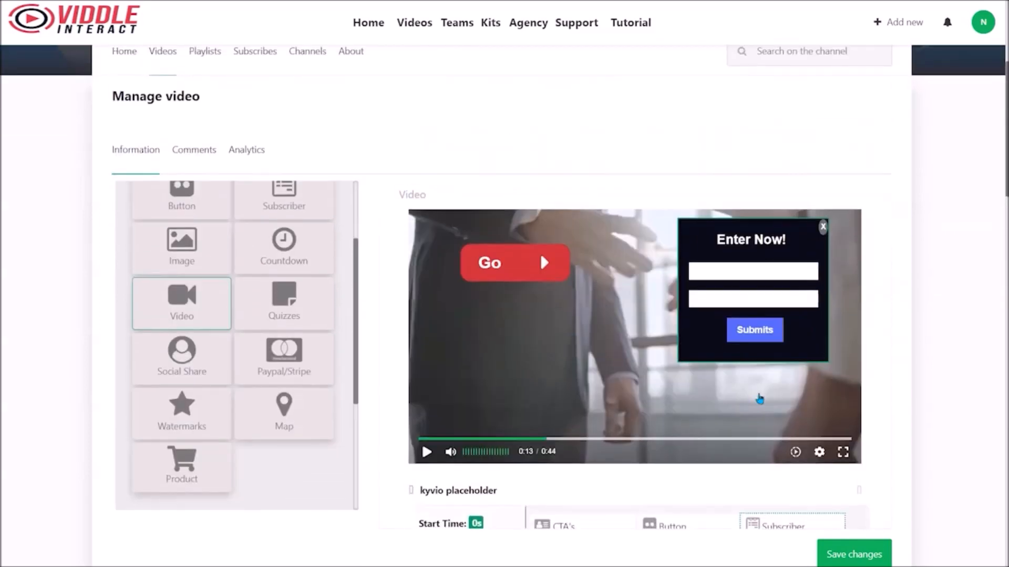
- Add the ROM question quiz template to the left half of the video frame and review its question and option settings
left_click(307, 306)
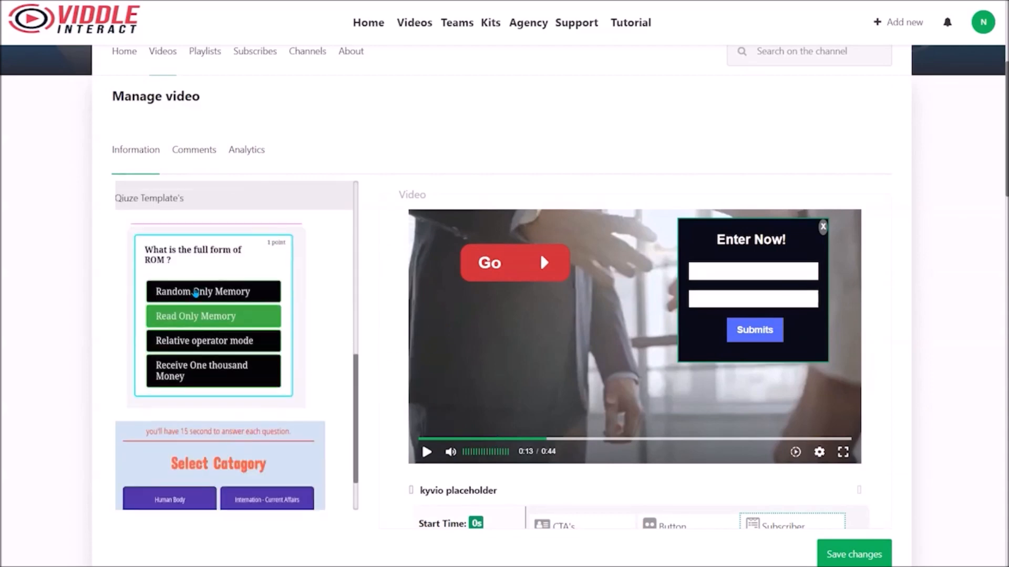
left_click_drag(200, 279, 566, 315)
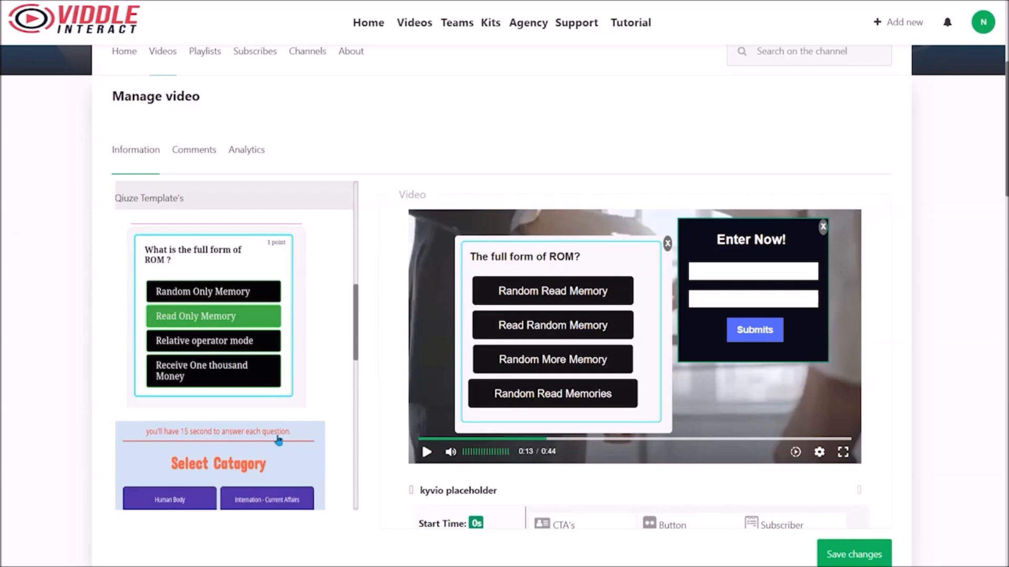
scroll(239, 419, "down", 5)
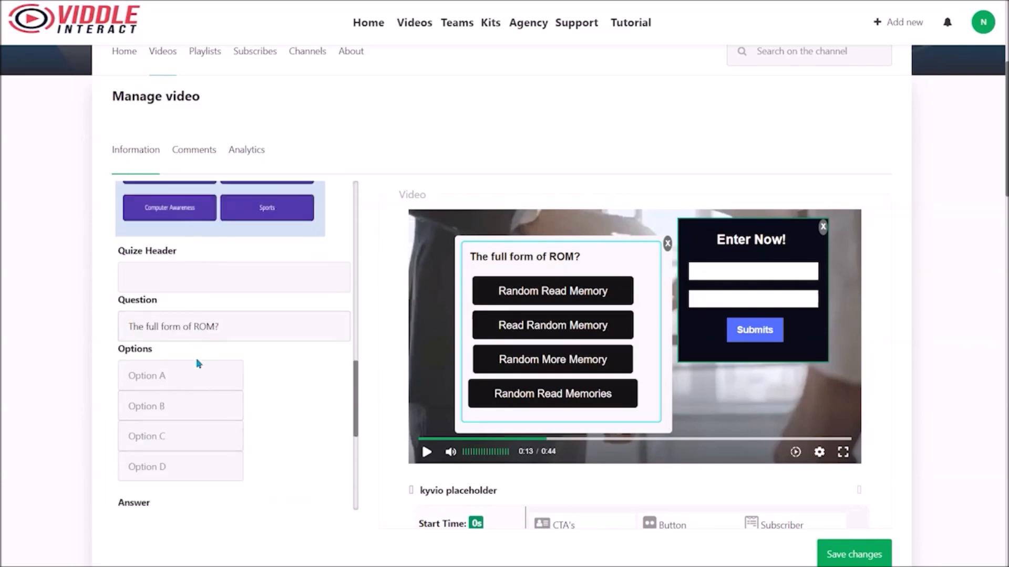
scroll(237, 368, "up", 5)
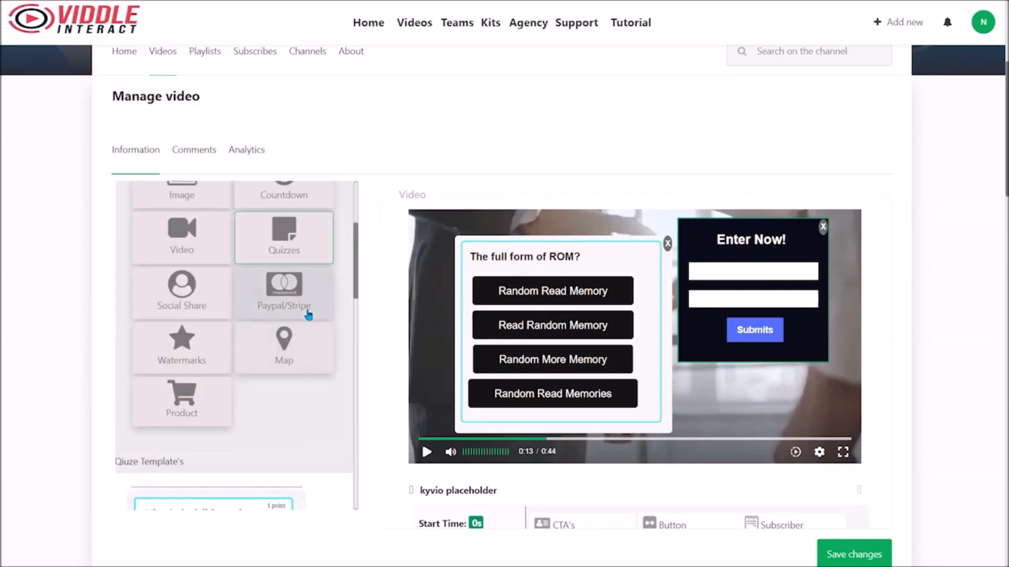
- Try a social share template on the video, clear all overlays except the Go button, and place that button in the lower left
left_click(196, 292)
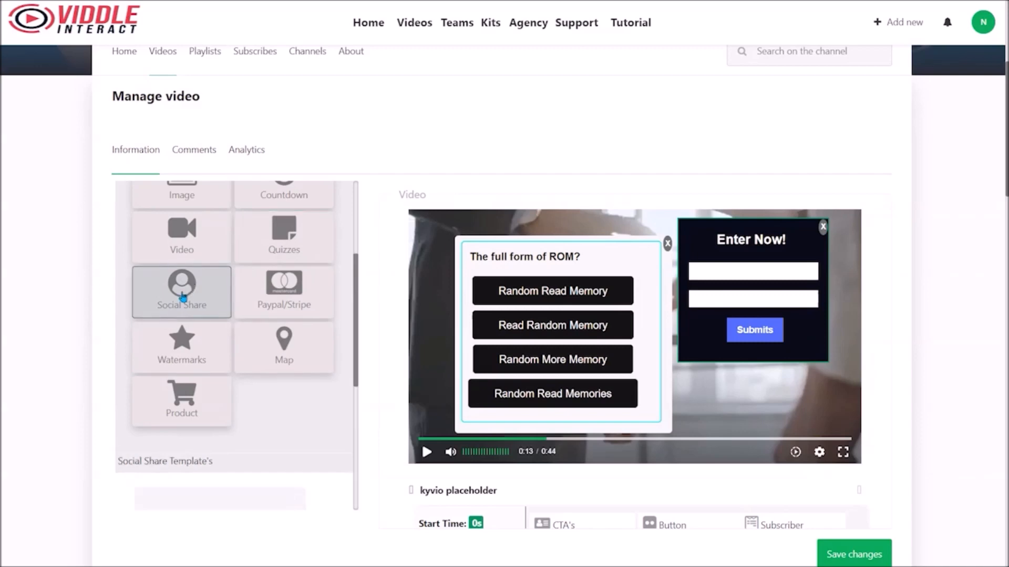
scroll(195, 293, "down", 4)
left_click_drag(237, 368, 741, 406)
left_click_drag(712, 304, 807, 388)
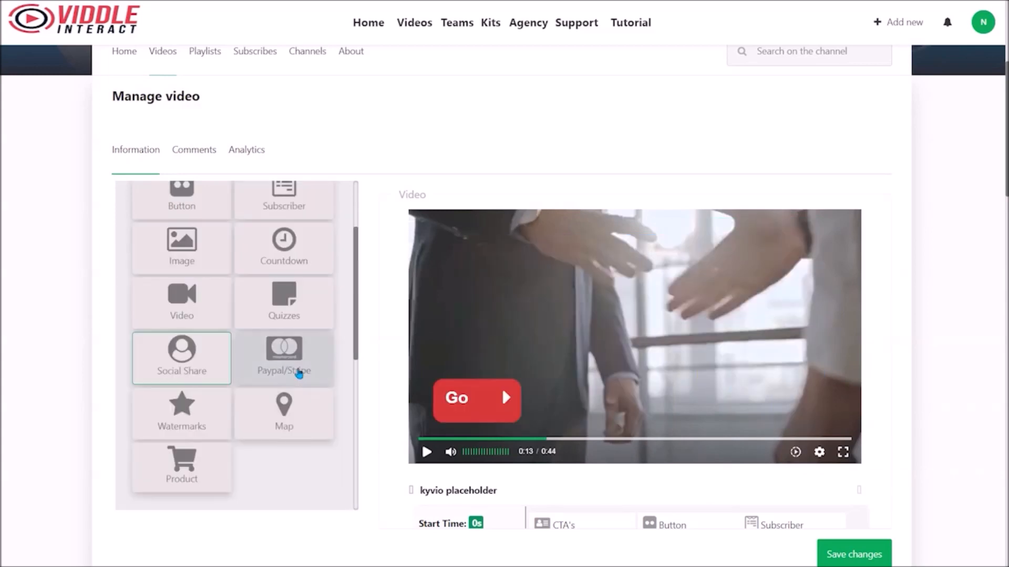
- Add the white Total amount payment template near the centre of the video frame
left_click(298, 373)
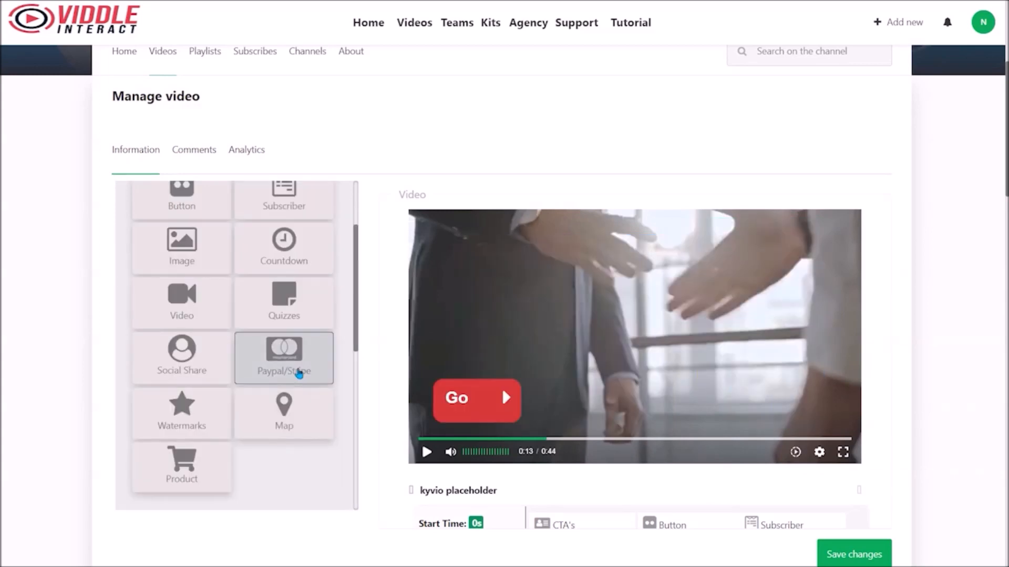
scroll(265, 365, "down", 1)
scroll(265, 365, "down", 5)
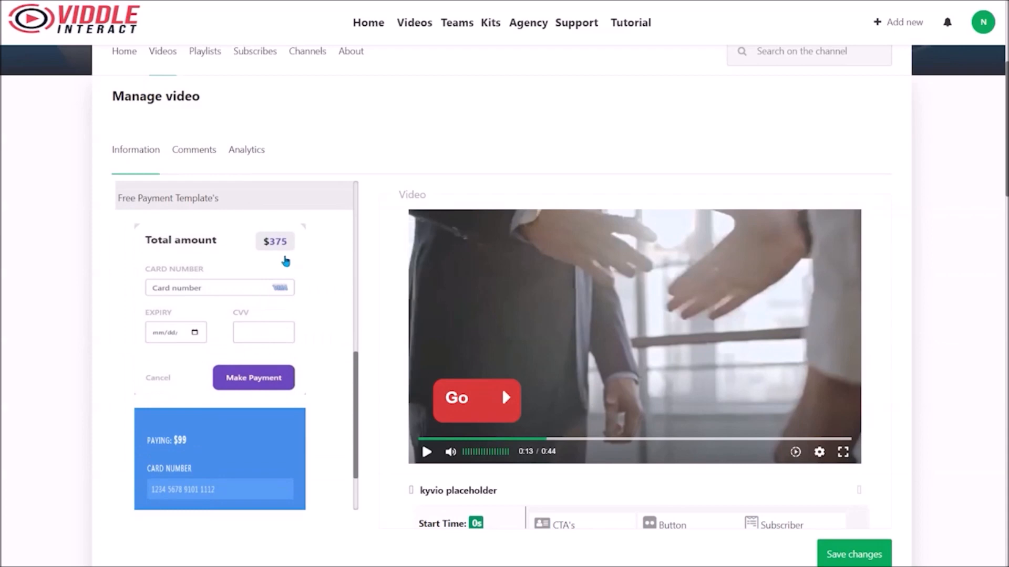
left_click_drag(191, 292, 658, 370)
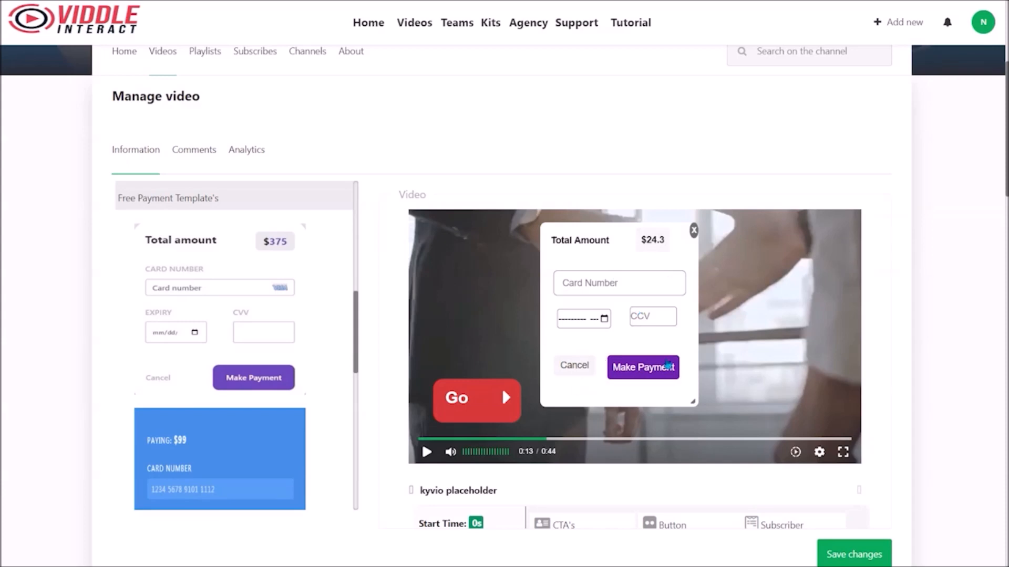
- Set the payment form's price to 97.00 and check the available payment gateway options
scroll(269, 473, "down", 3)
scroll(282, 401, "down", 2)
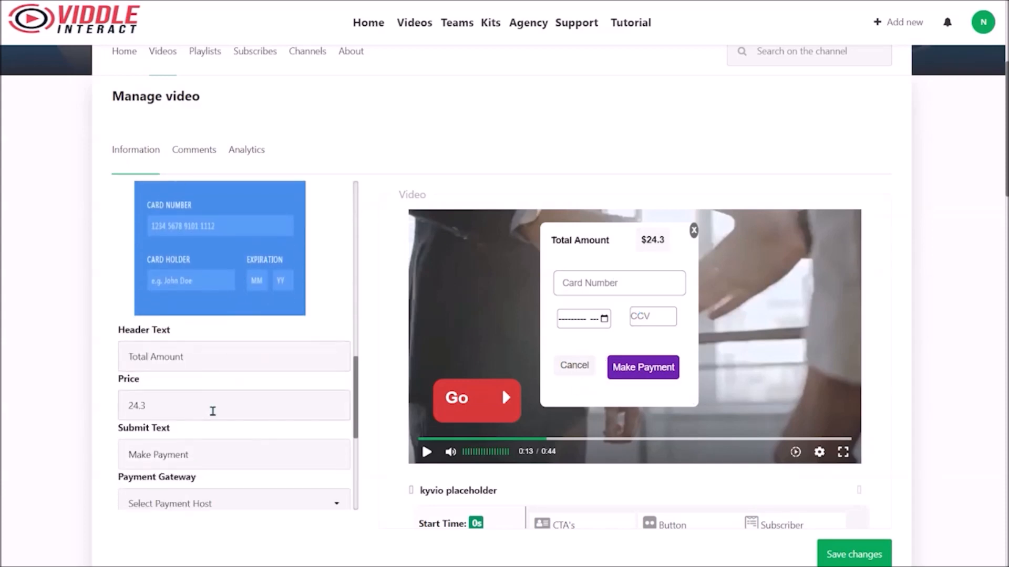
left_click_drag(207, 383, 10, 382)
left_click_drag(196, 410, 76, 363)
type("97.00")
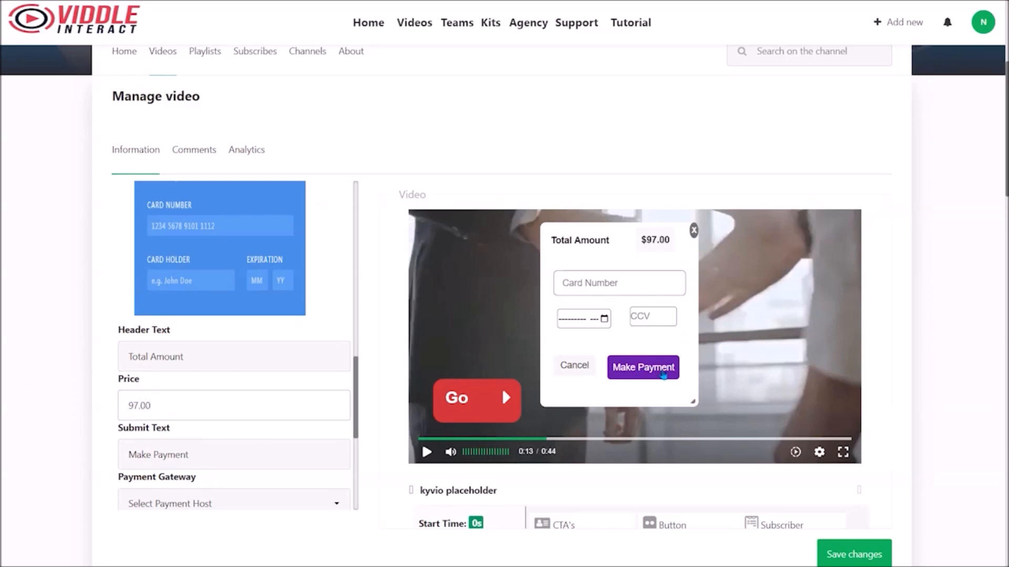
scroll(315, 401, "down", 4)
left_click(230, 307)
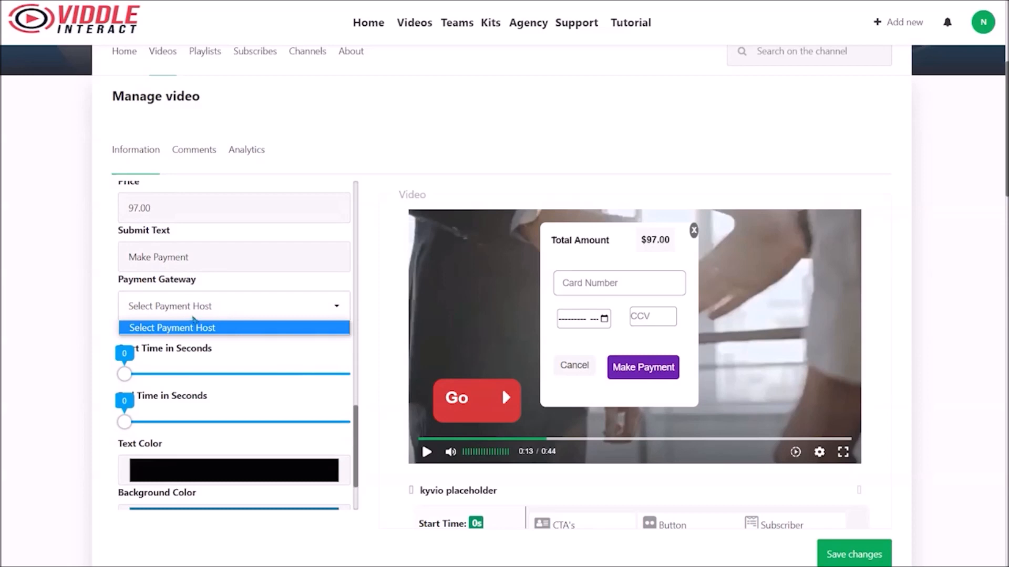
scroll(253, 410, "up", 10)
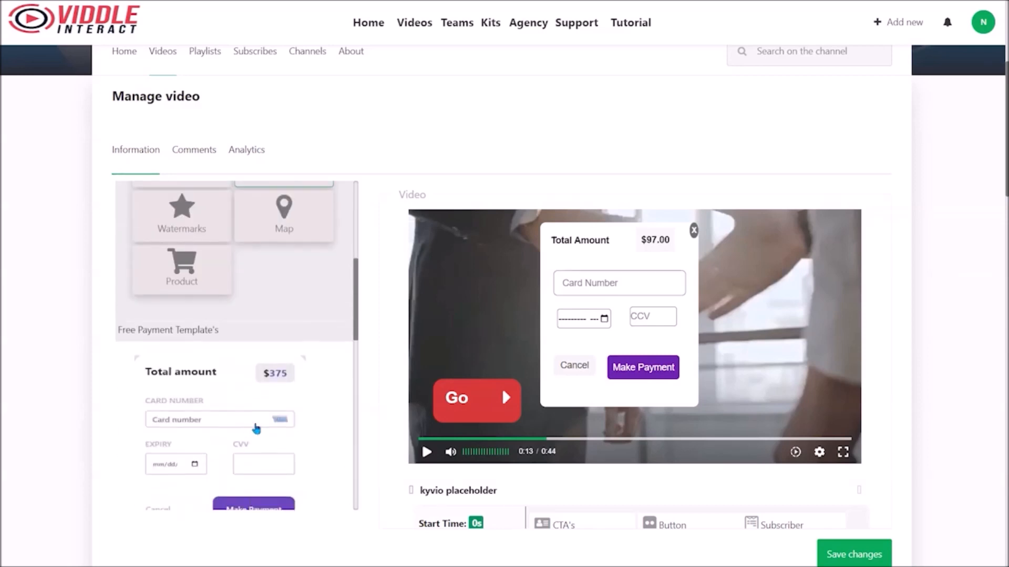
- Add the red DRAFT watermark template to the lower right of the video frame
scroll(305, 368, "up", 3)
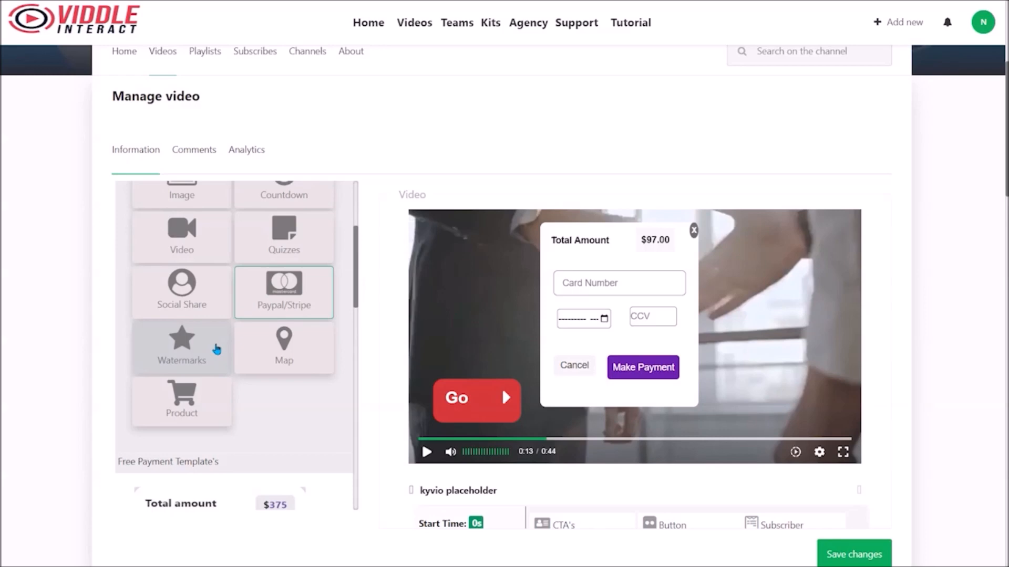
left_click(215, 350)
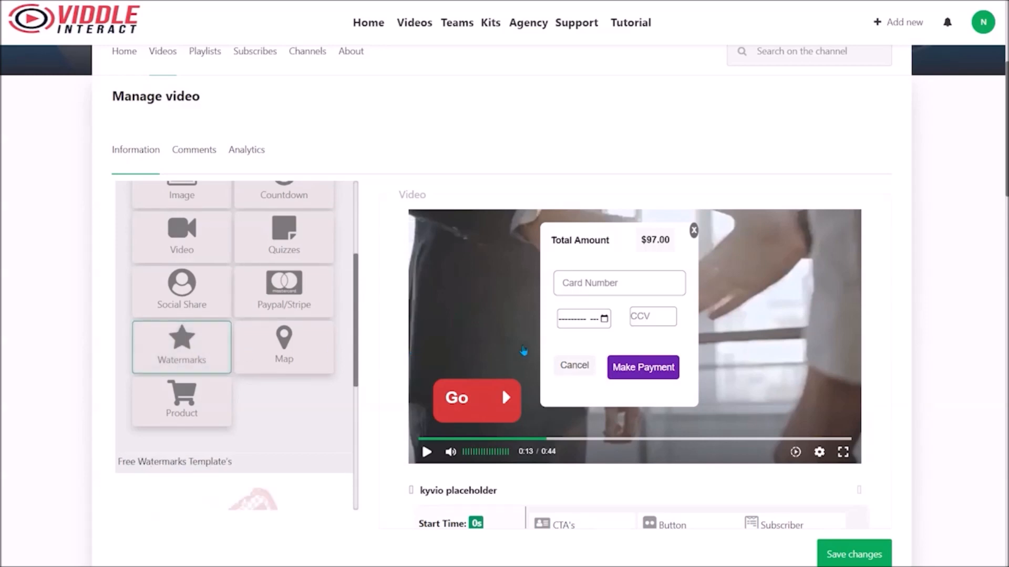
scroll(236, 387, "down", 5)
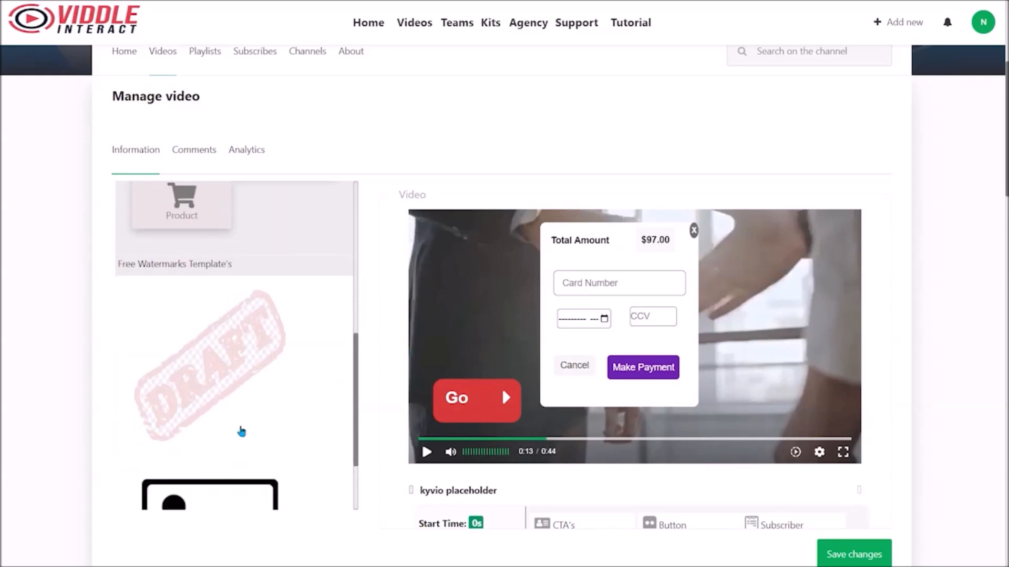
left_click_drag(216, 274, 742, 345)
- Add the New York map template to the upper left of the video frame
scroll(140, 360, "up", 5)
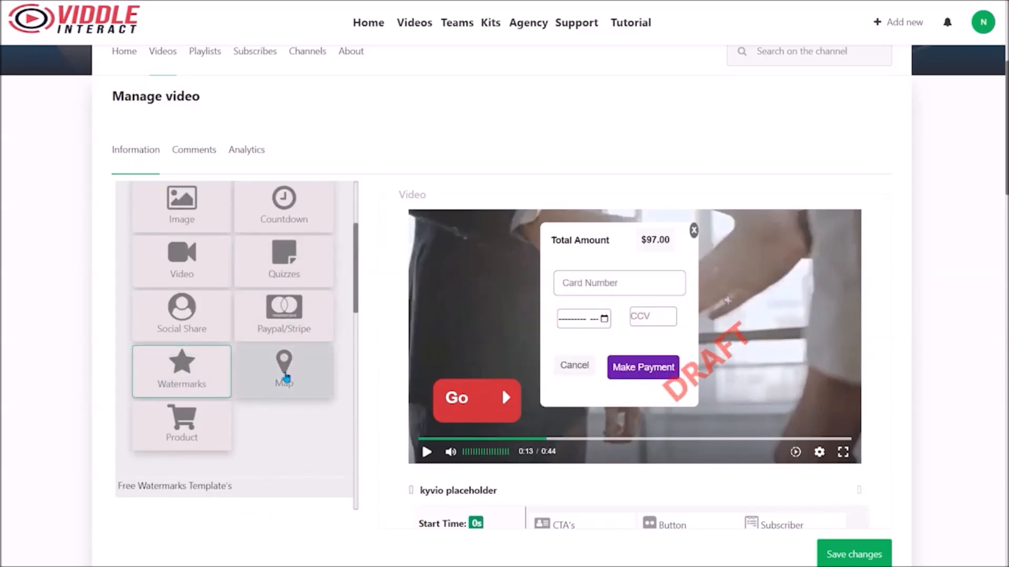
left_click(282, 385)
scroll(319, 410, "down", 3)
scroll(319, 410, "down", 3)
left_click_drag(263, 301, 809, 164)
scroll(248, 479, "up", 4)
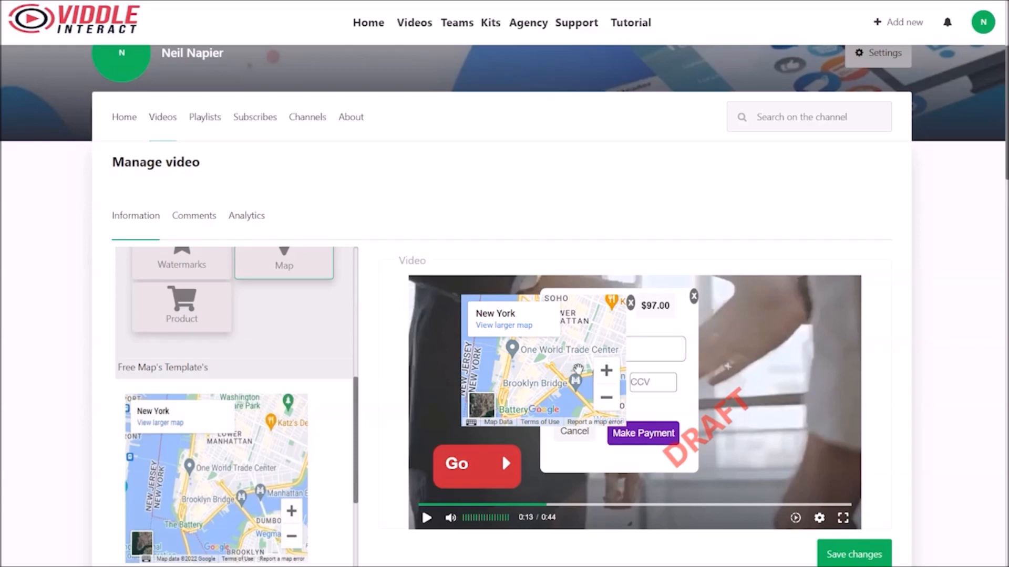
- Test the map overlay by zooming in to street level and back out to the wider New York area
left_click(614, 376)
left_click(614, 375)
left_click(614, 376)
left_click(614, 376)
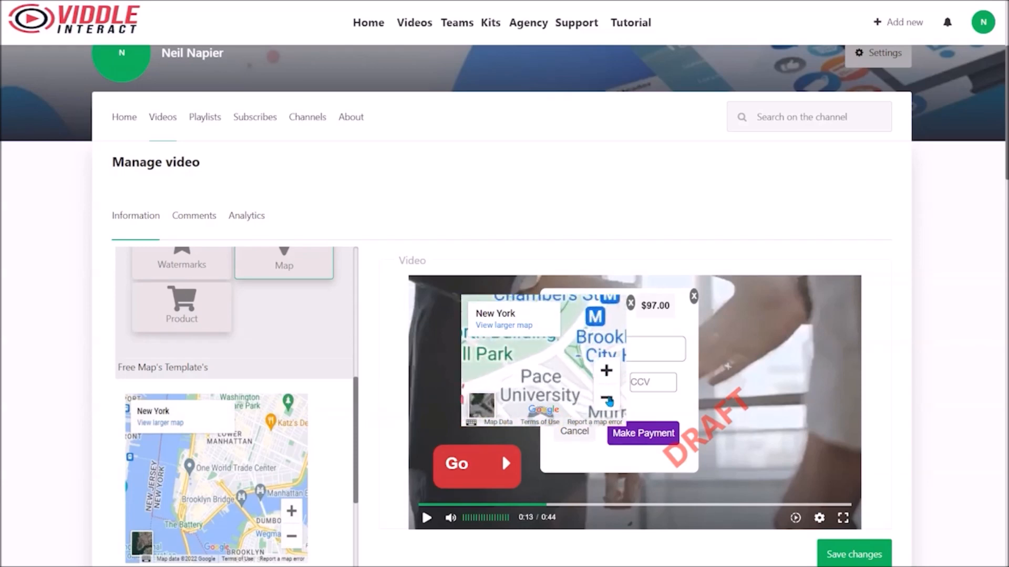
left_click(607, 400)
left_click(607, 401)
left_click(607, 400)
left_click(607, 401)
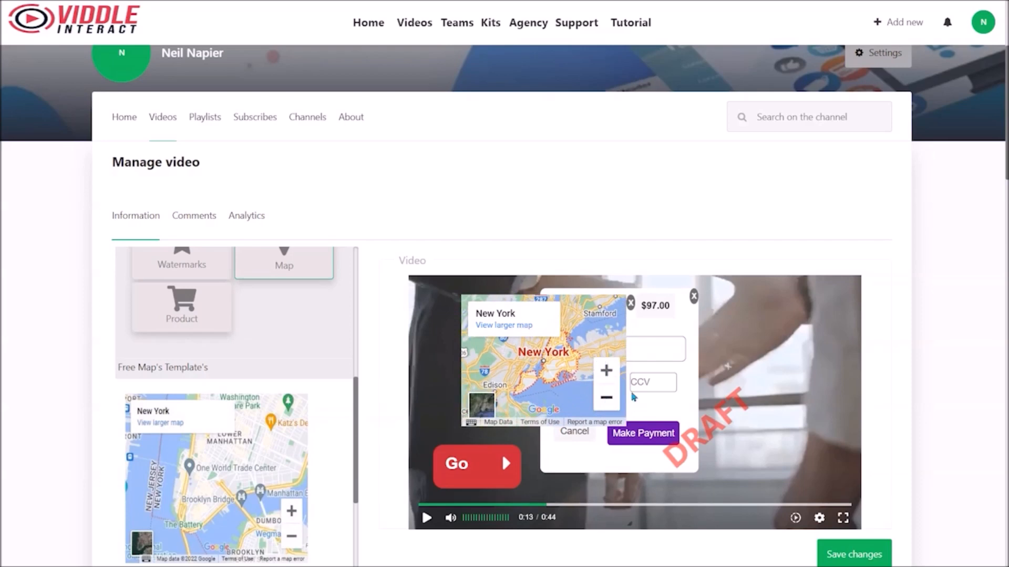
- Show the product overlay templates and examine the Smart Runner product card with its prices and Buy Now button
scroll(317, 378, "up", 1)
left_click(205, 389)
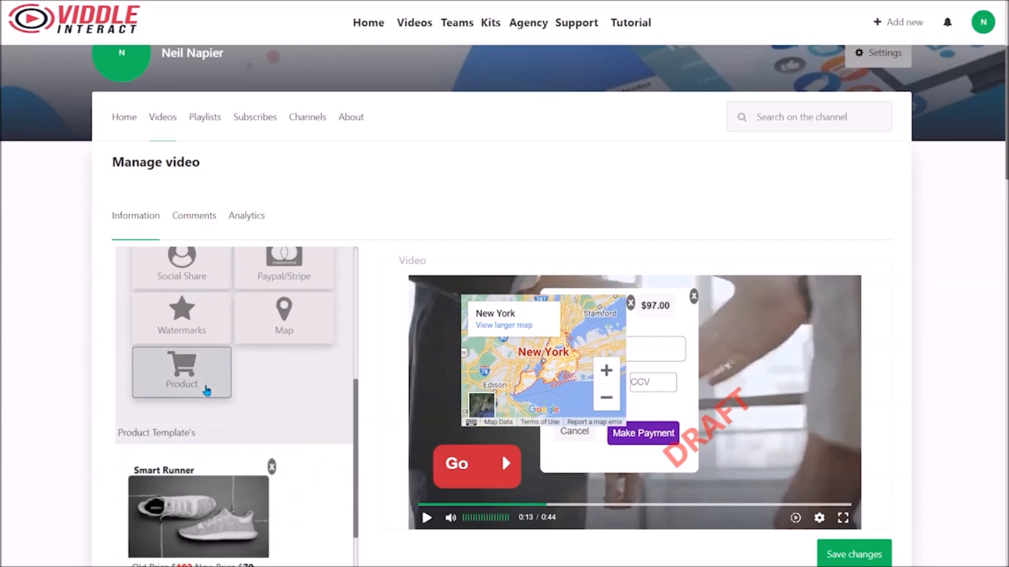
scroll(213, 413, "down", 1)
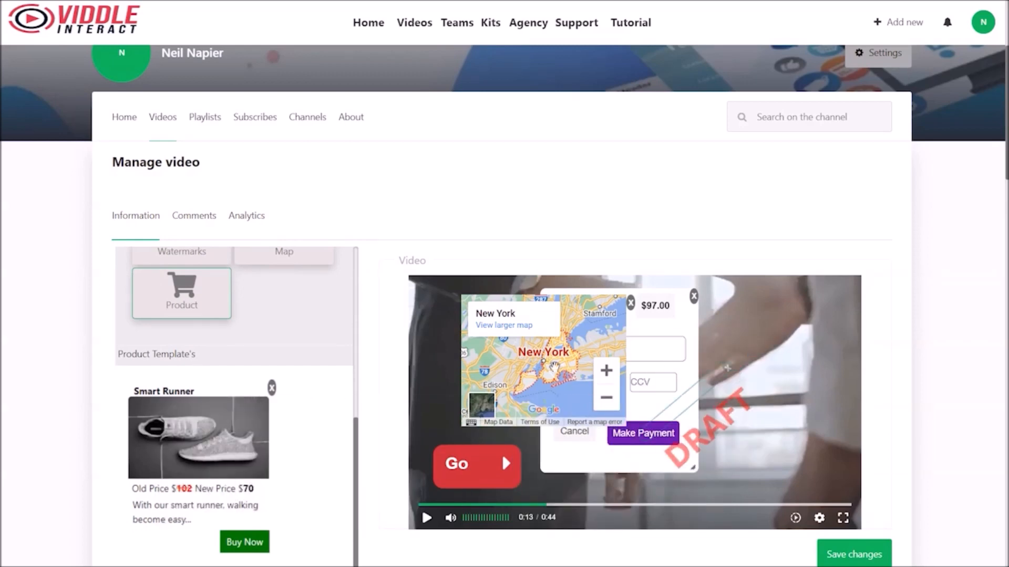
scroll(231, 386, "down", 5)
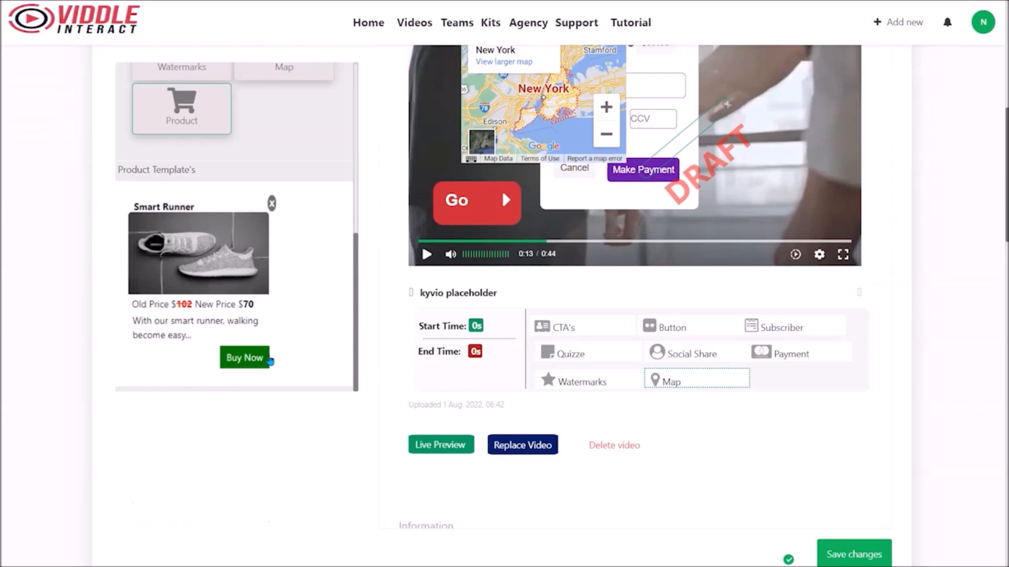
- Return to the channel's video list and look through the uploaded and imported videos
scroll(540, 466, "up", 3)
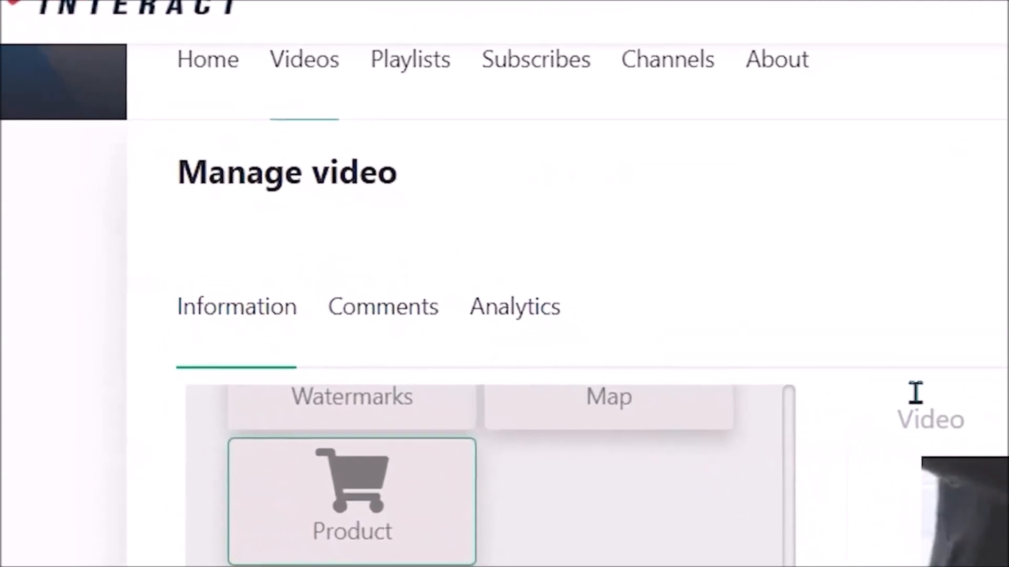
scroll(551, 469, "up", 4)
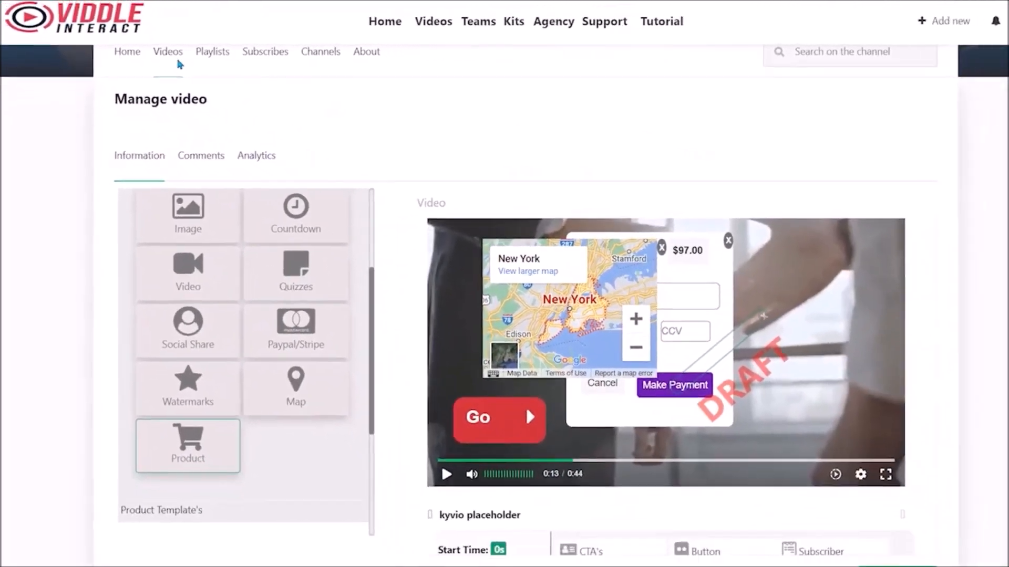
left_click(207, 54)
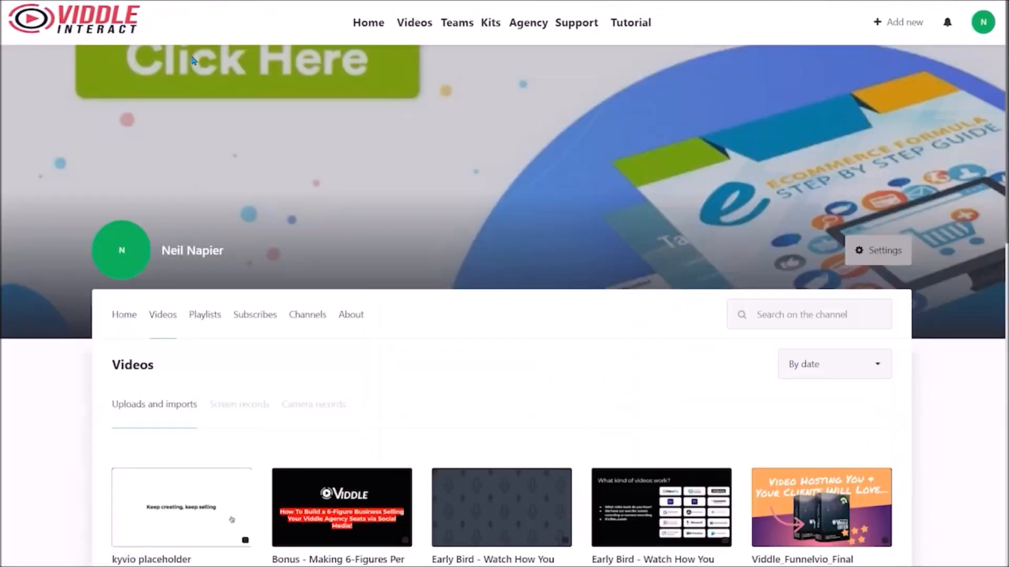
scroll(283, 401, "down", 4)
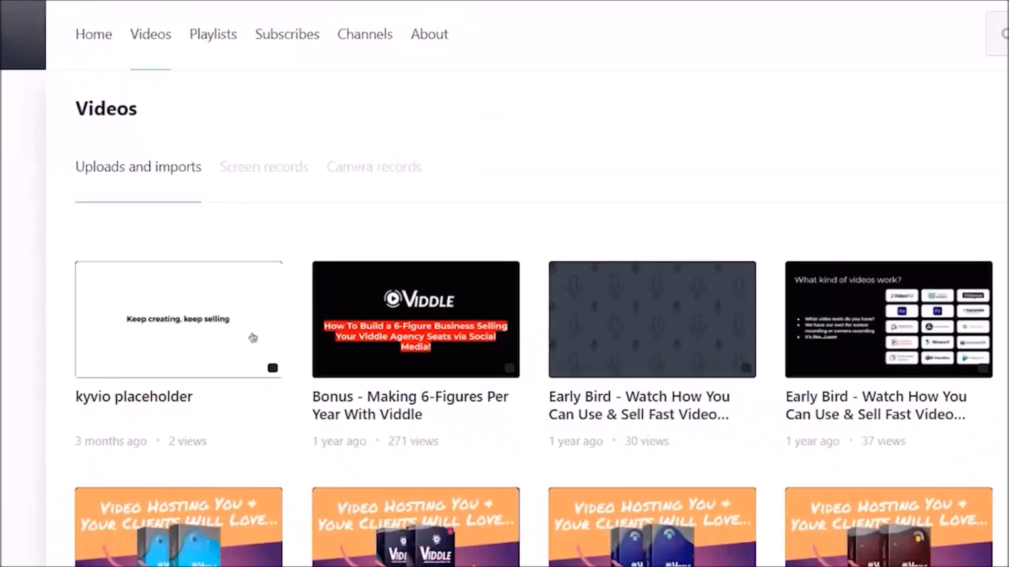
- Open the agency's account creation form for a new user
mouse_move(532, 27)
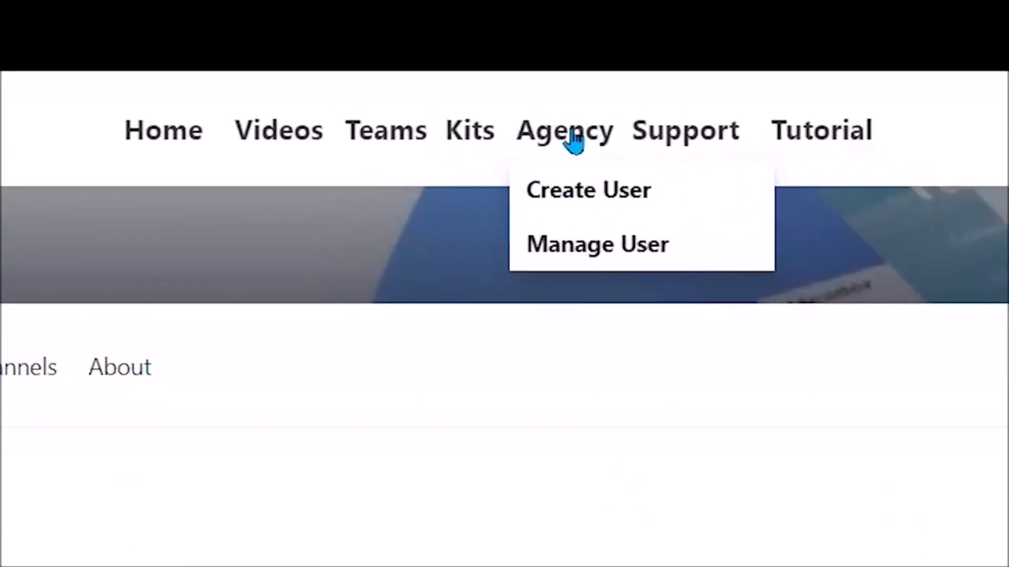
left_click(574, 216)
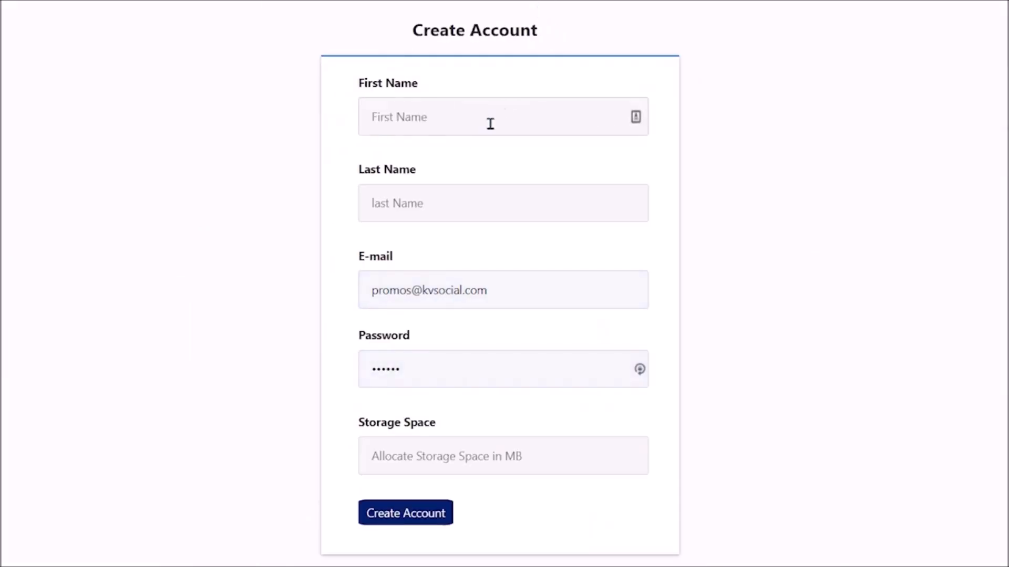